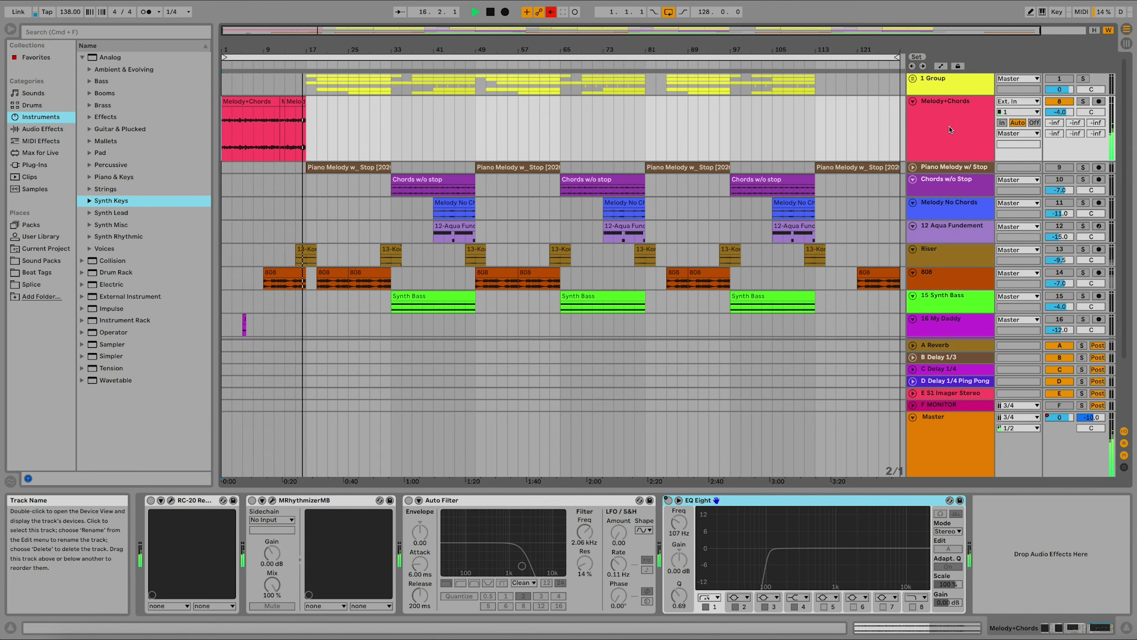
# - Stop playback, enable RC-20 on the Melody+Chords track, and look over the MRhythmizerMB plug-in window
pyautogui.press('space')
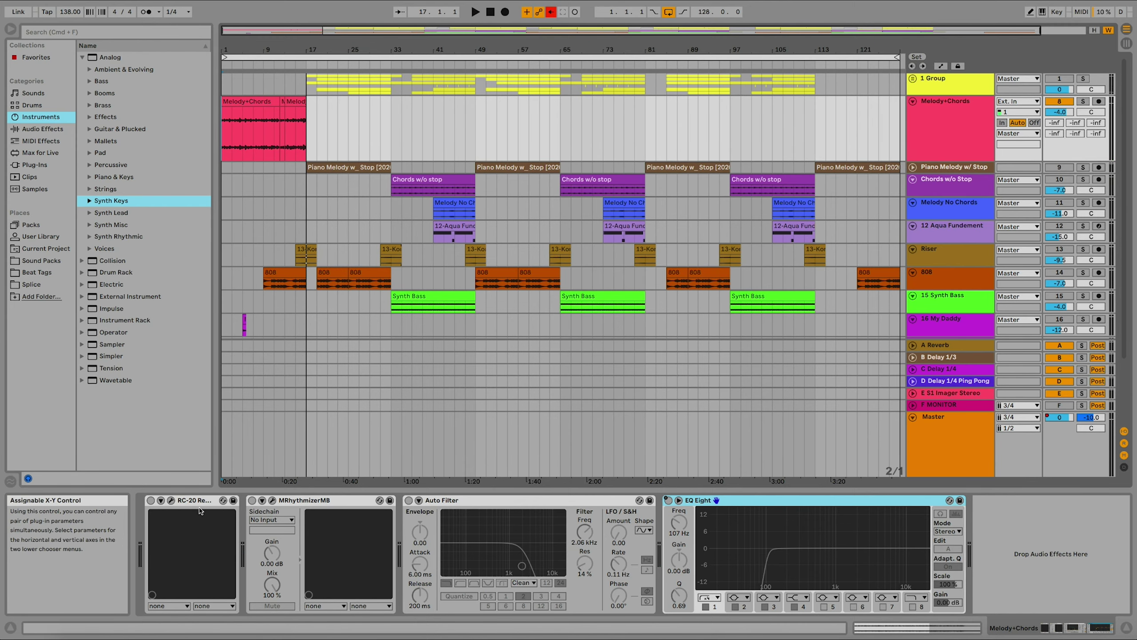
pyautogui.click(171, 500)
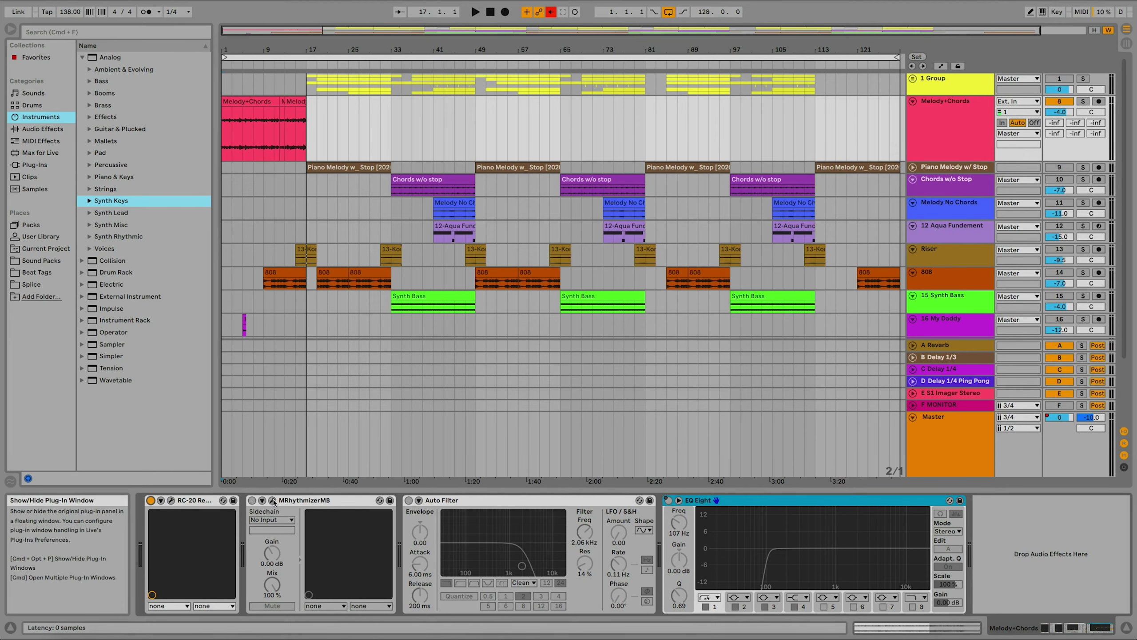
pyautogui.click(272, 500)
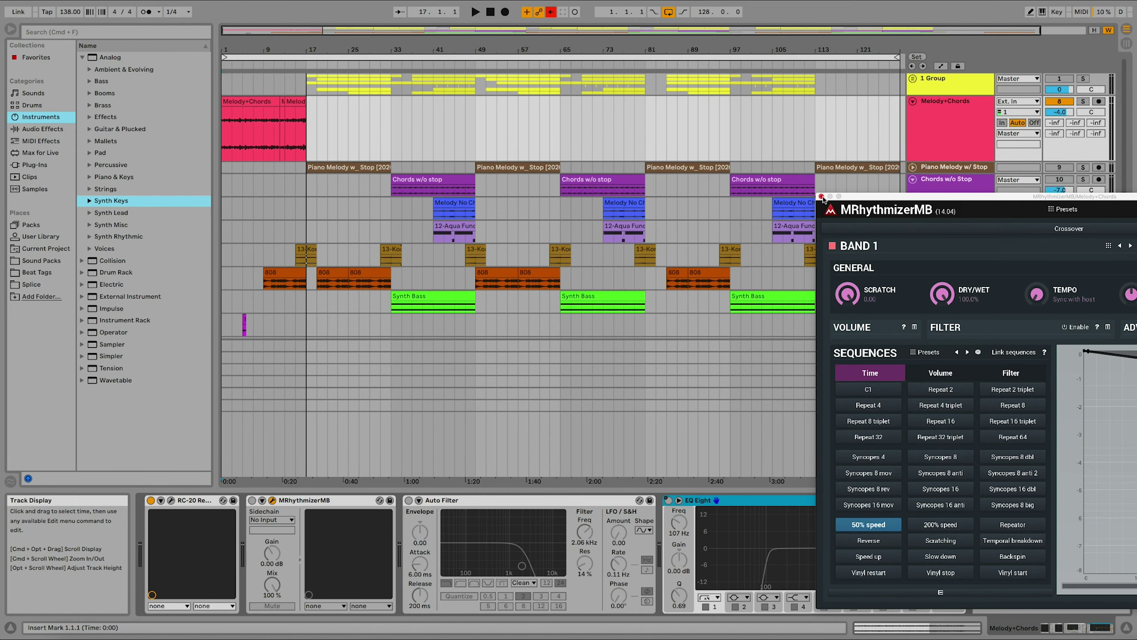
pyautogui.click(821, 197)
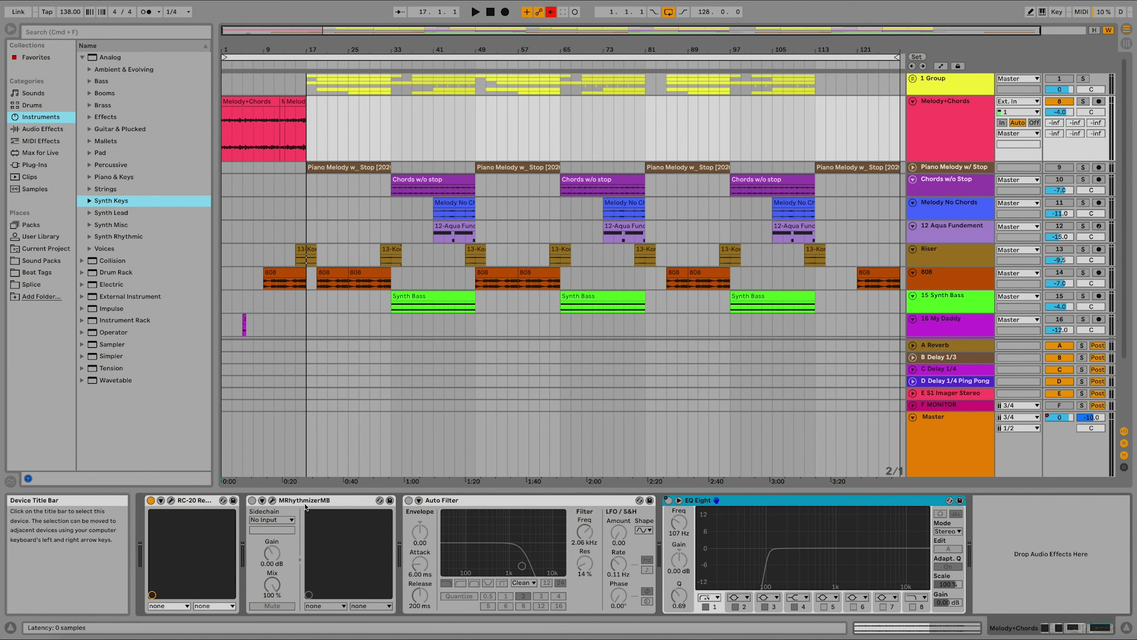
# - Enable the MRhythmizerMB, Auto Filter and EQ Eight effects on the Melody+Chords track
pyautogui.click(252, 500)
pyautogui.click(408, 500)
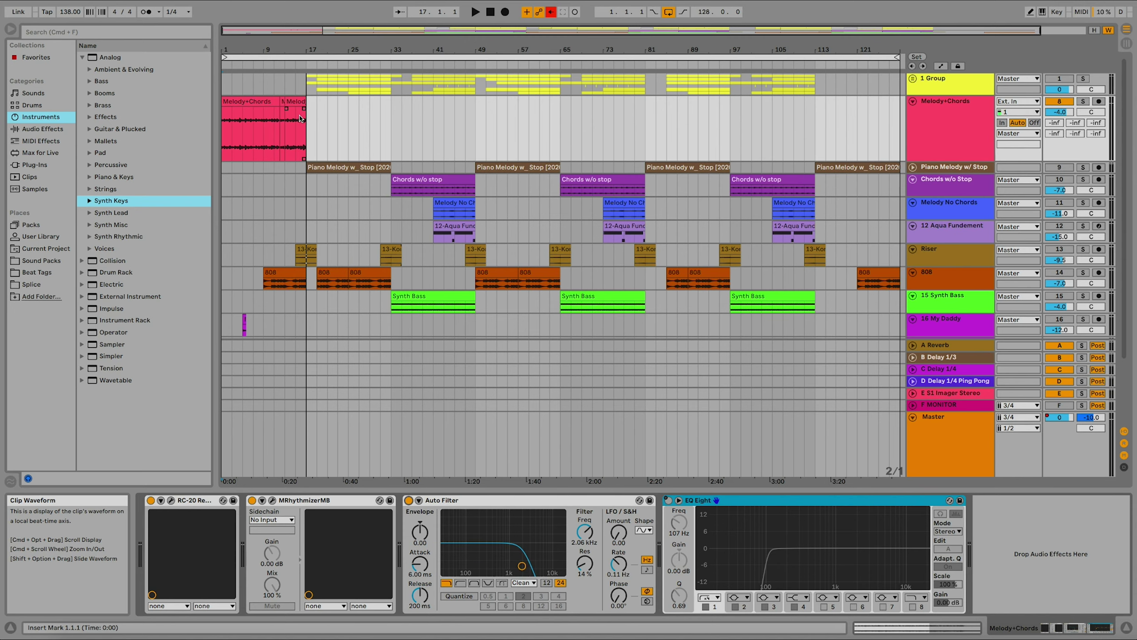
pyautogui.rightClick(668, 501)
pyautogui.click(717, 528)
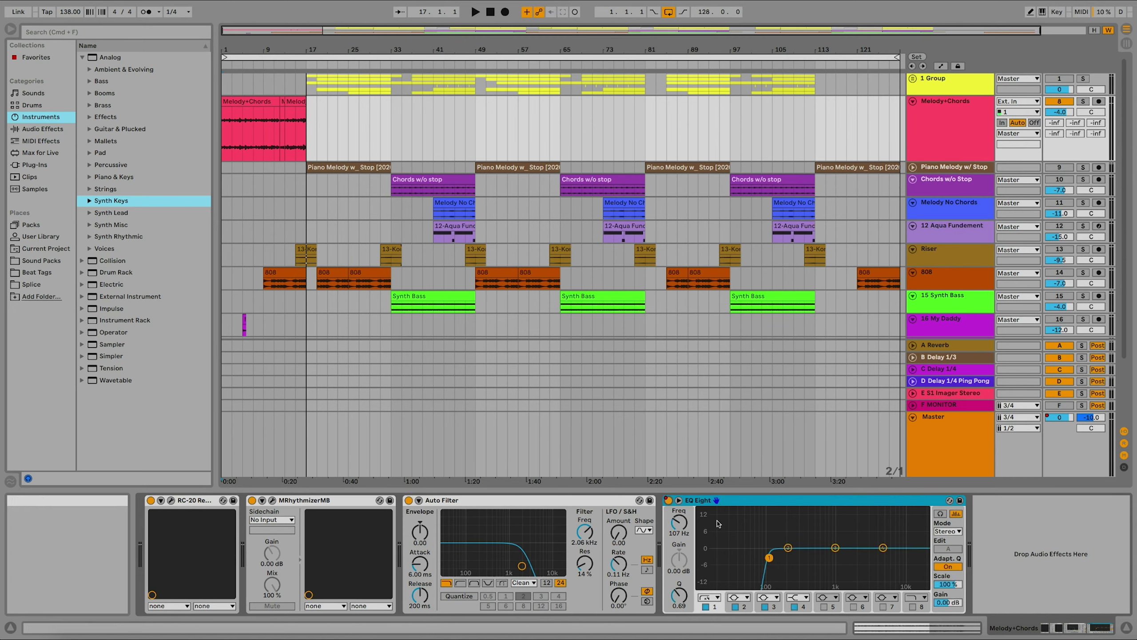
# - Play the arrangement from bar 1 through the end of the Melody+Chords section to hear its effects
pyautogui.press('Home')
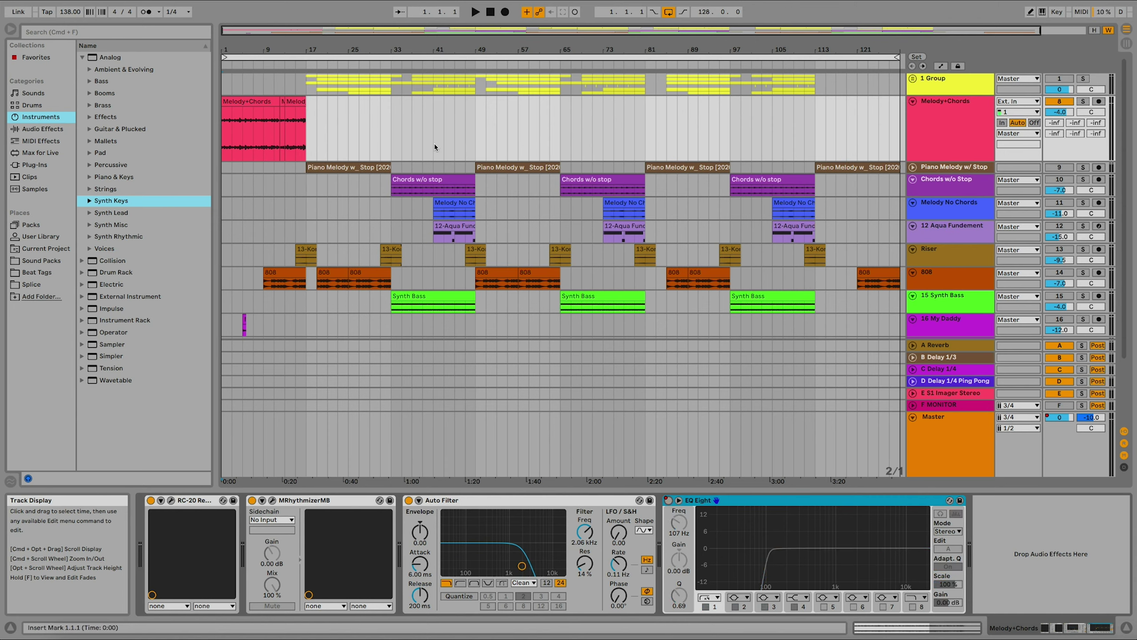
pyautogui.press('space')
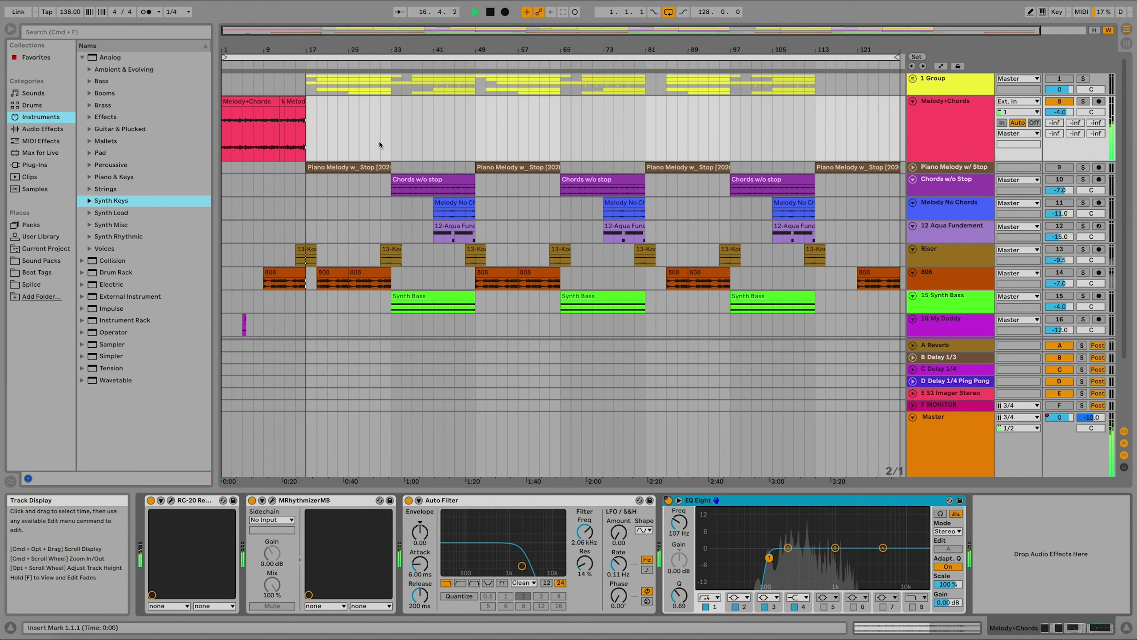
pyautogui.press('space')
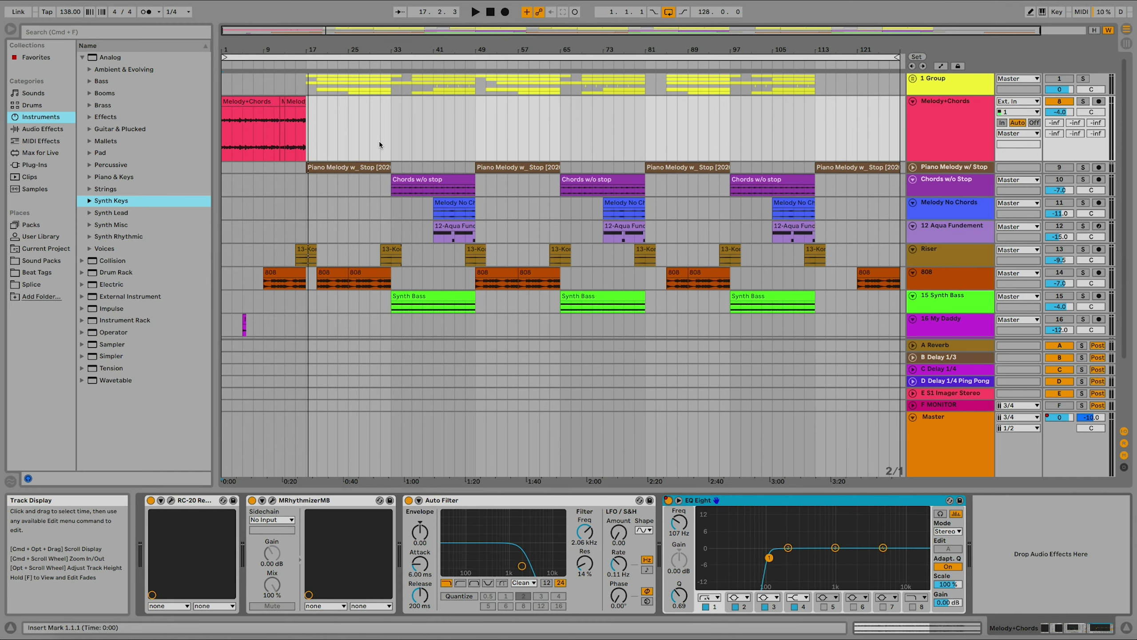
# - Mute Melody+Chords and unfold Piano Melody w/ Stop to audition its first clip looped over bars 17 to 33
pyautogui.click(1058, 103)
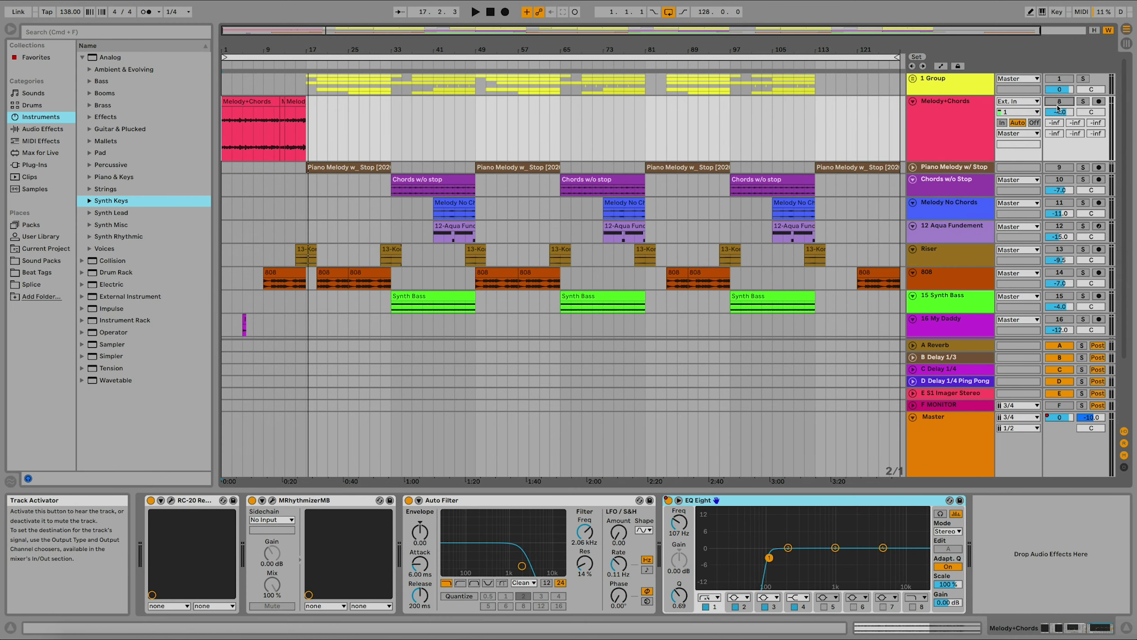
pyautogui.click(913, 168)
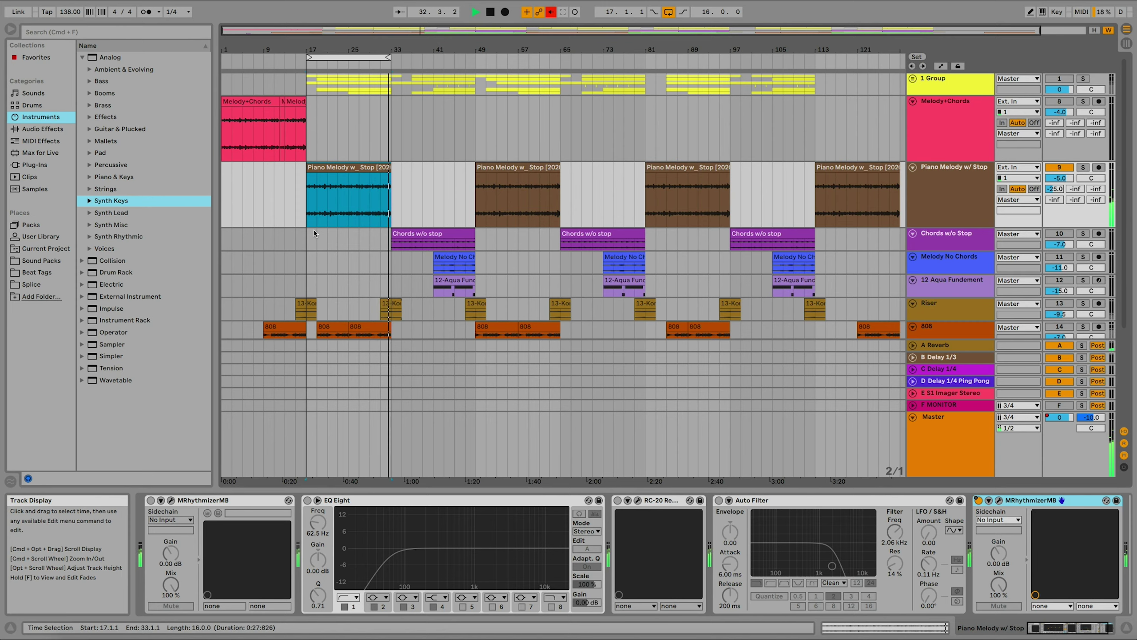
pyautogui.press('space')
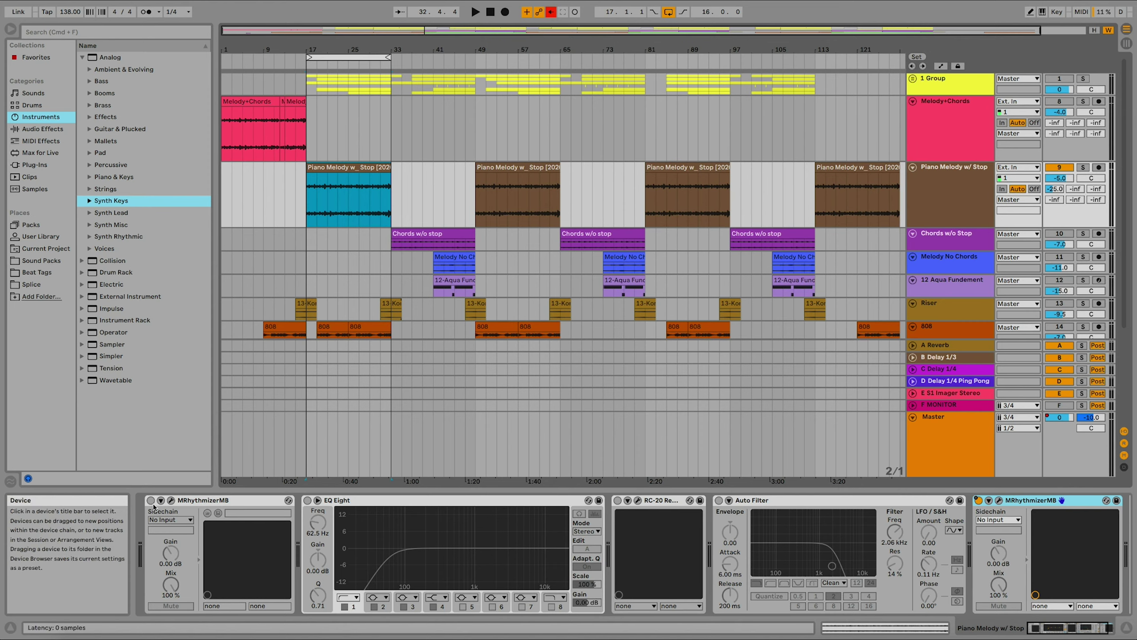
# - Enable the first MRhythmizerMB, EQ Eight, RC-20 and Auto Filter on Piano Melody w/ Stop and play the clip from bar 17
pyautogui.click(151, 501)
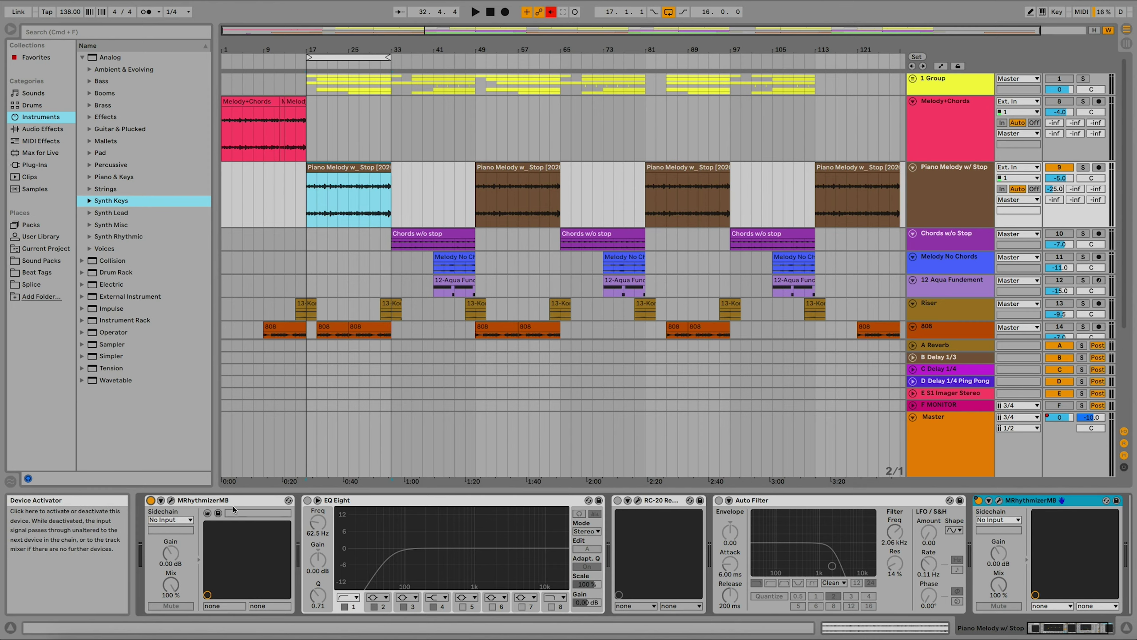
pyautogui.click(307, 500)
pyautogui.press('space')
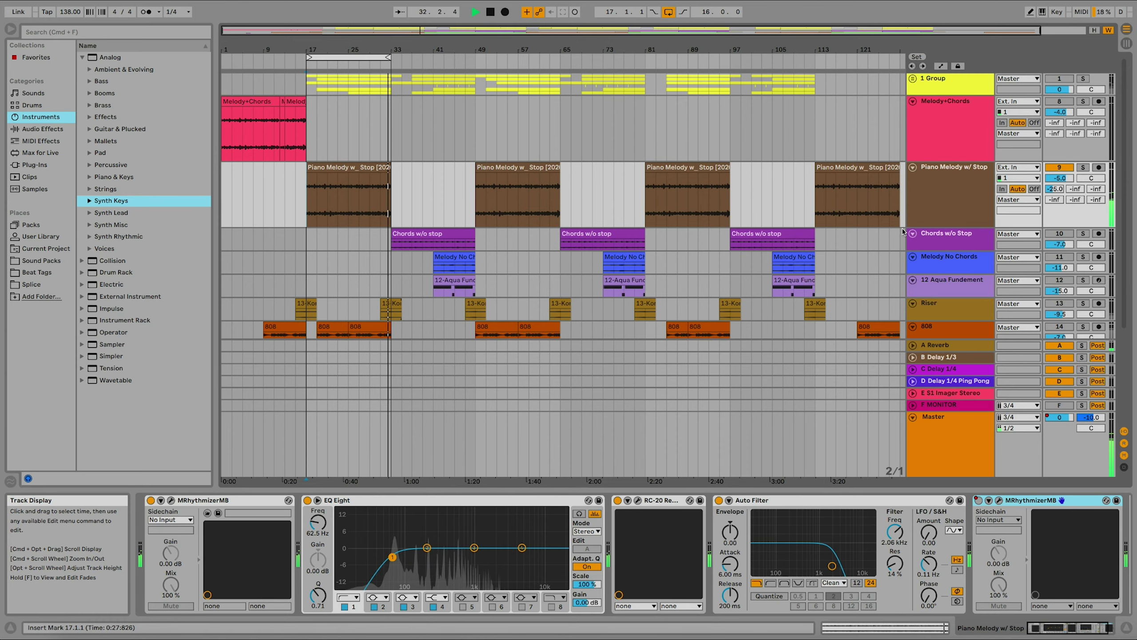
pyautogui.press('space')
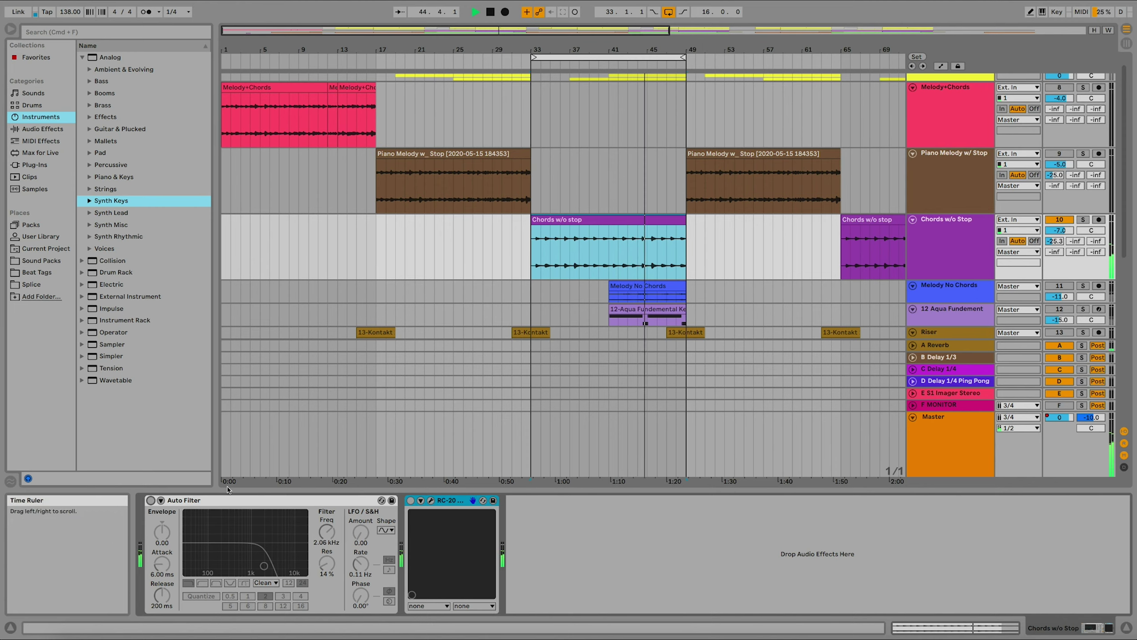
# - Enable Auto Filter and RC-20 on the Chords w/o Stop track while its clip loops from bar 33
pyautogui.click(152, 500)
pyautogui.click(152, 500)
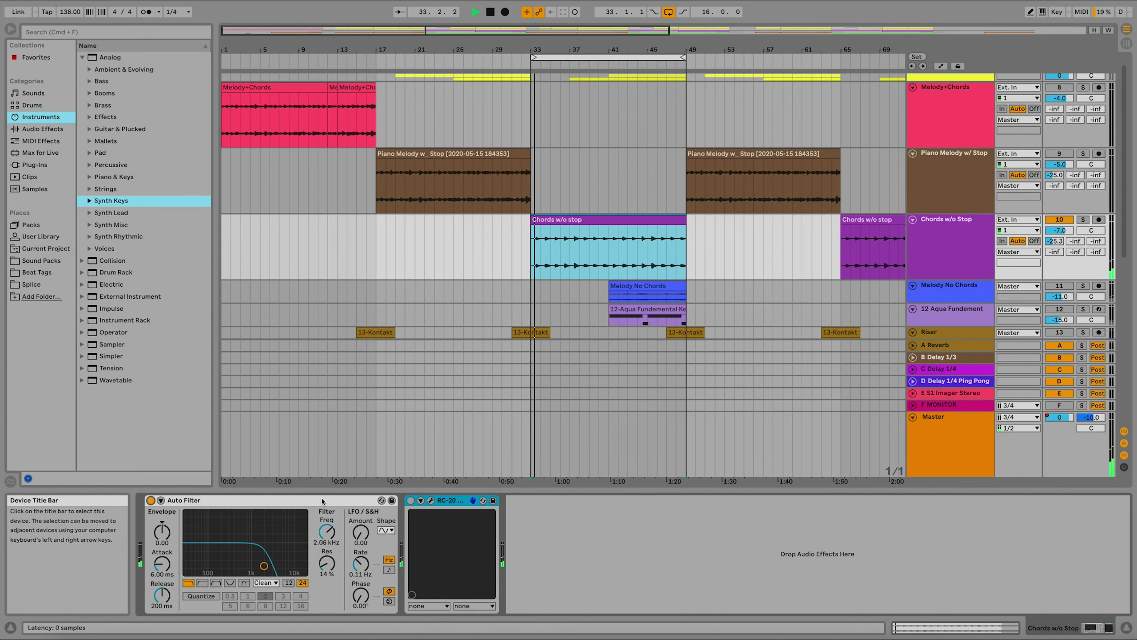
pyautogui.click(410, 500)
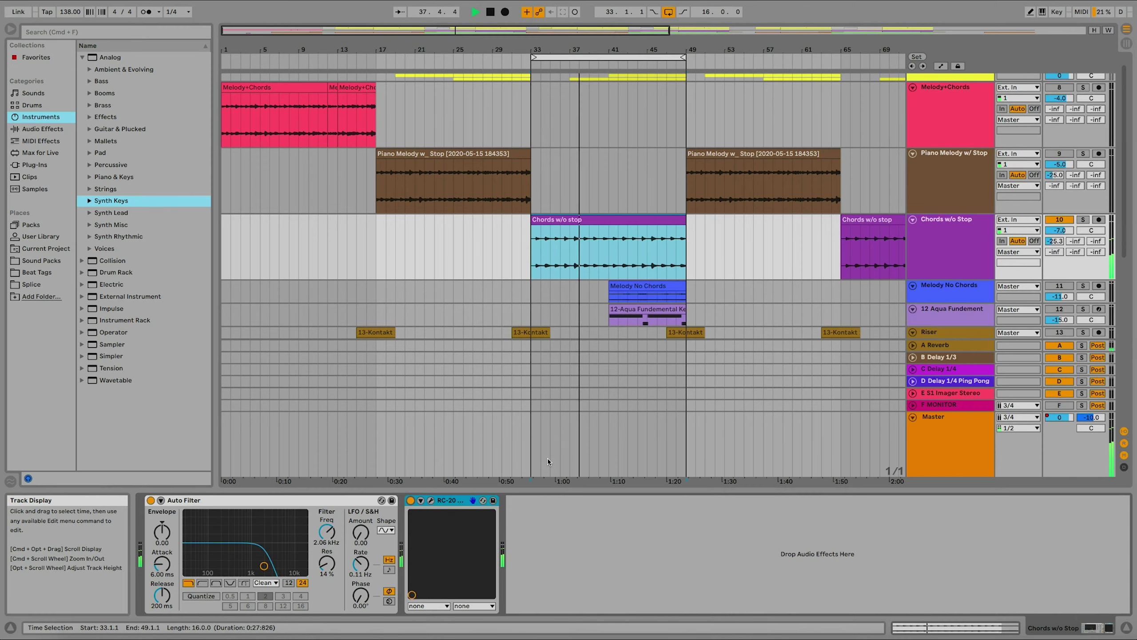
# - Examine the RC-20 settings on Chords w/o Stop during playback, close the plug-in window and stop playback
pyautogui.click(431, 501)
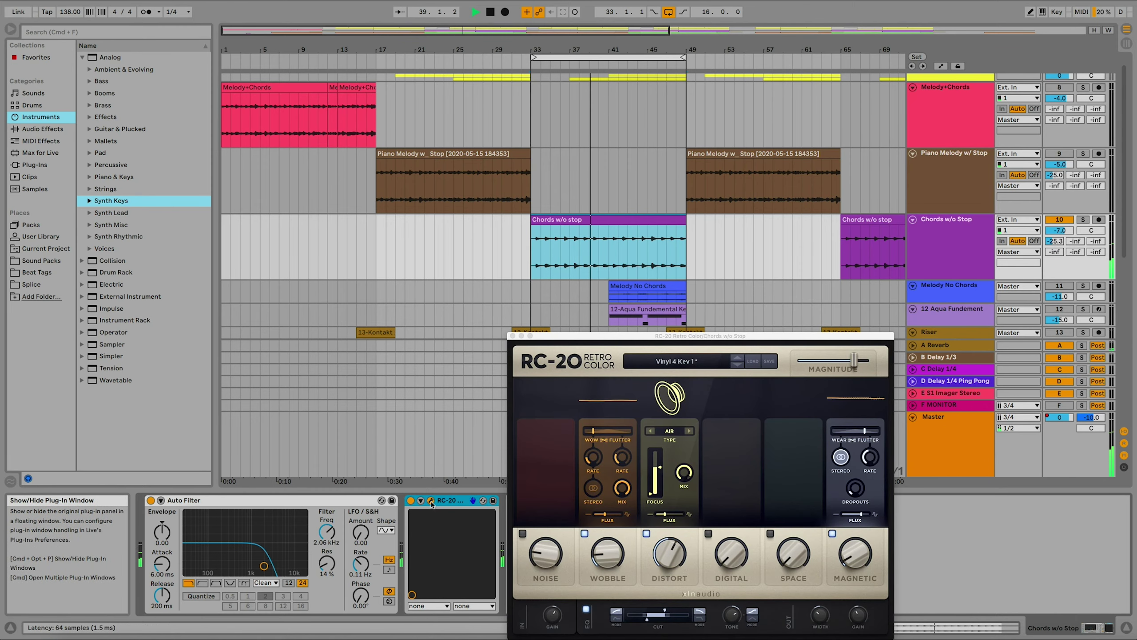
pyautogui.moveTo(571, 336); pyautogui.dragTo(545, 298)
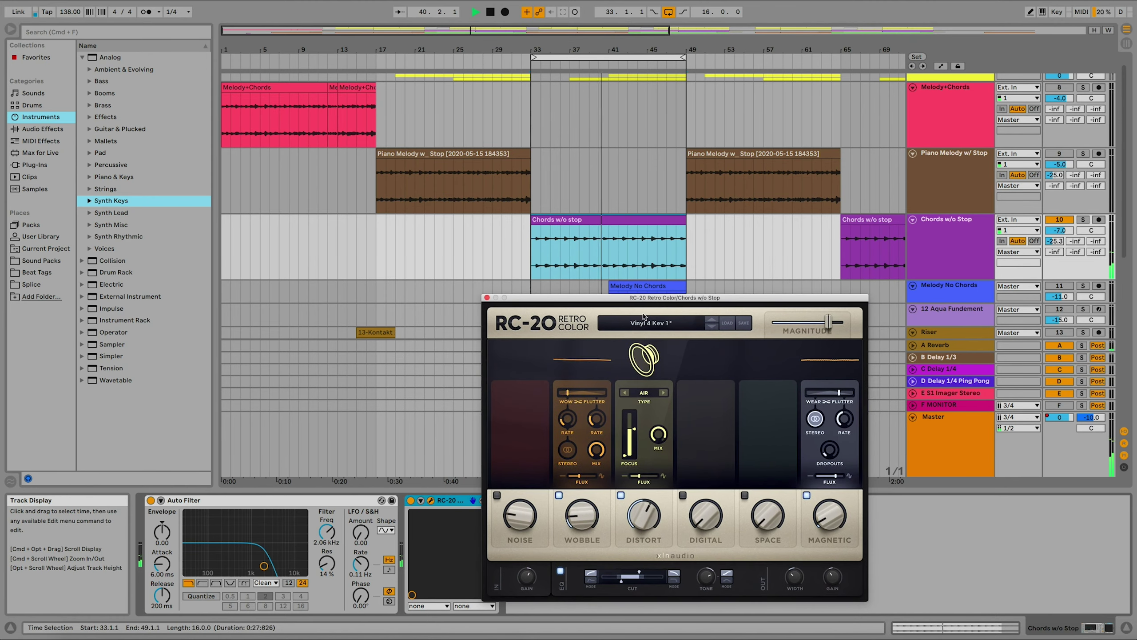
pyautogui.click(487, 298)
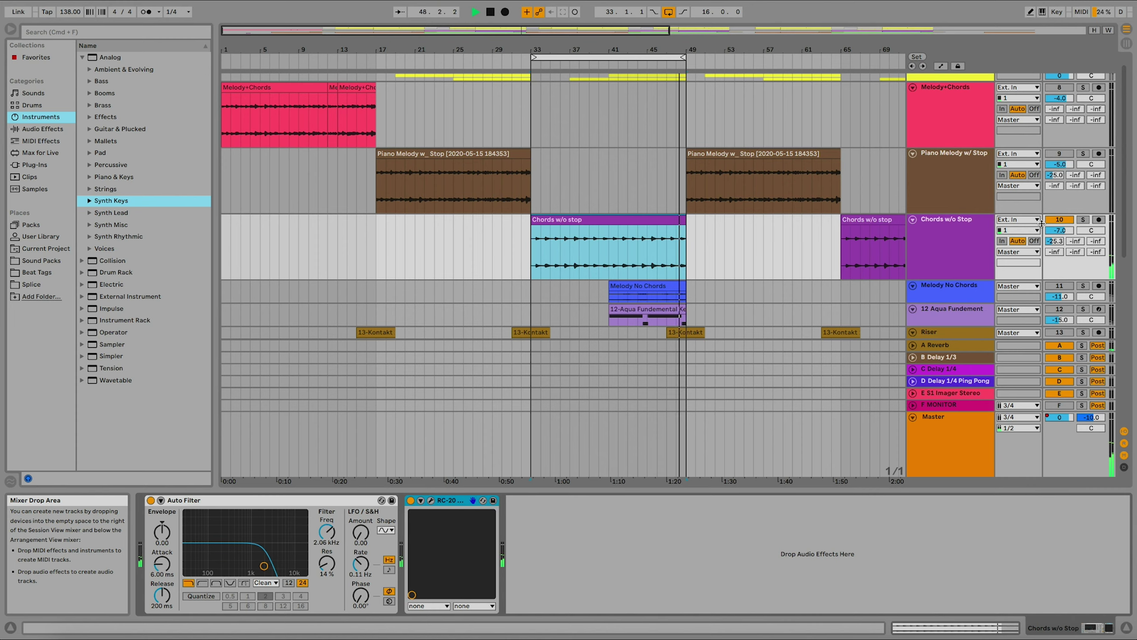
pyautogui.press('space')
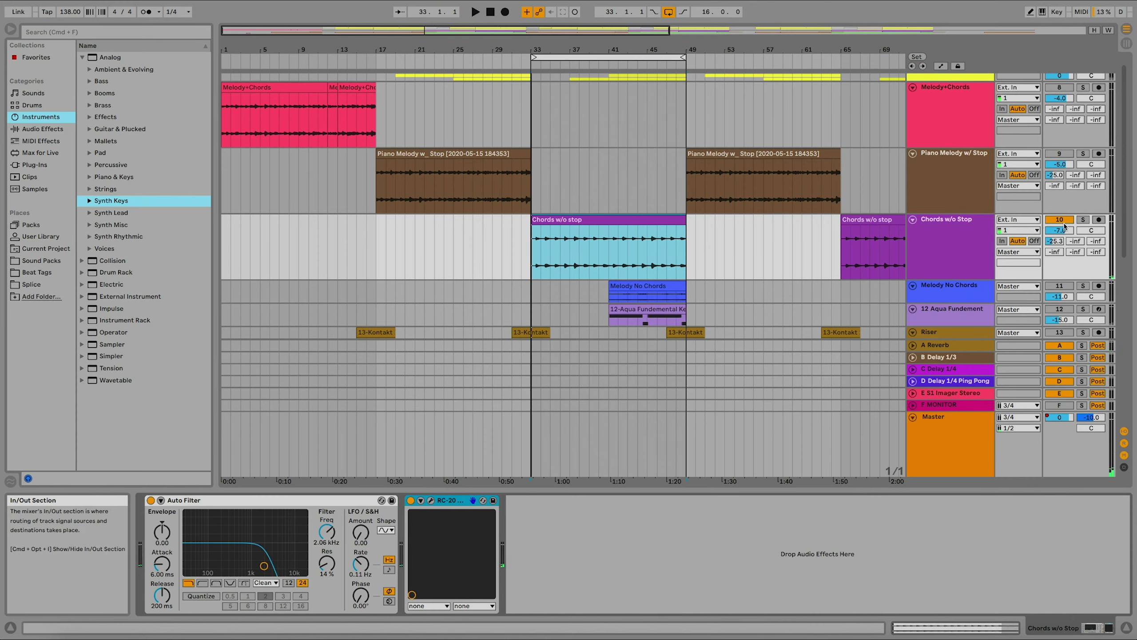
# - Activate the Melody No Chords track and bypass its EchoBoy and RC-20 effects
pyautogui.click(1062, 284)
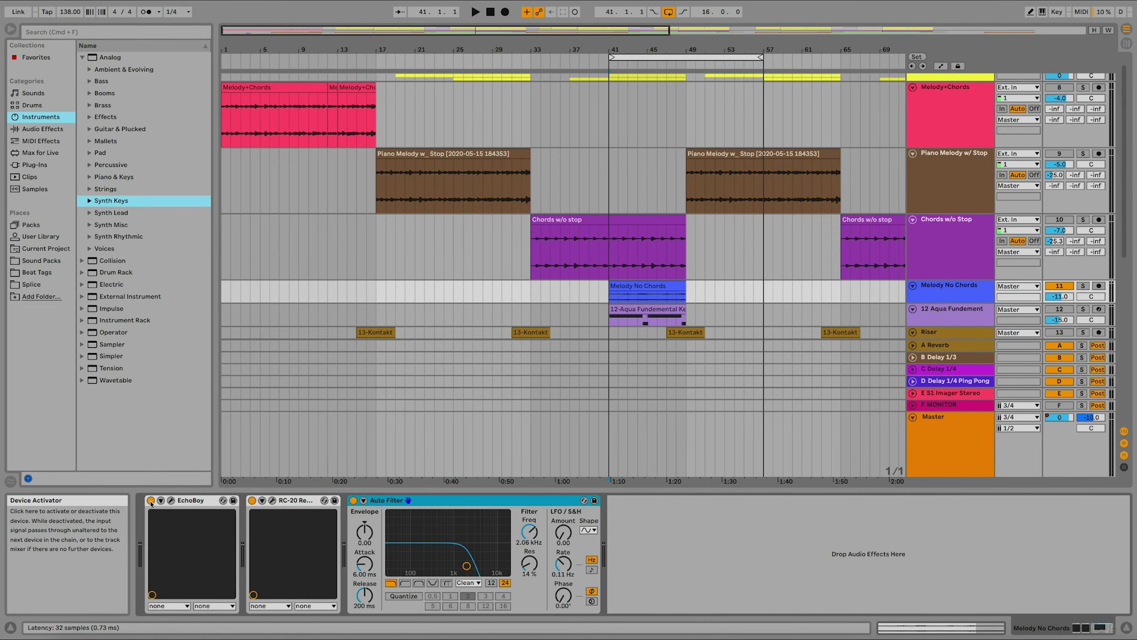
pyautogui.click(151, 501)
pyautogui.click(252, 500)
# - Look at the EchoBoy plug-in window on Melody No Chords and show the installed plug-ins in the browser
pyautogui.click(171, 500)
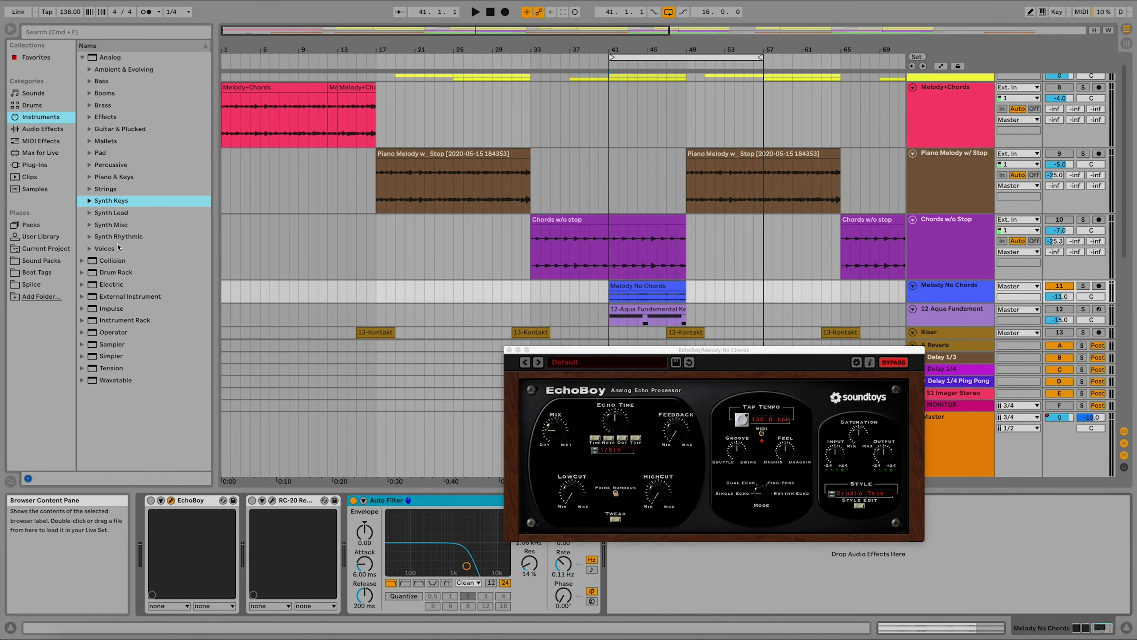
pyautogui.click(68, 164)
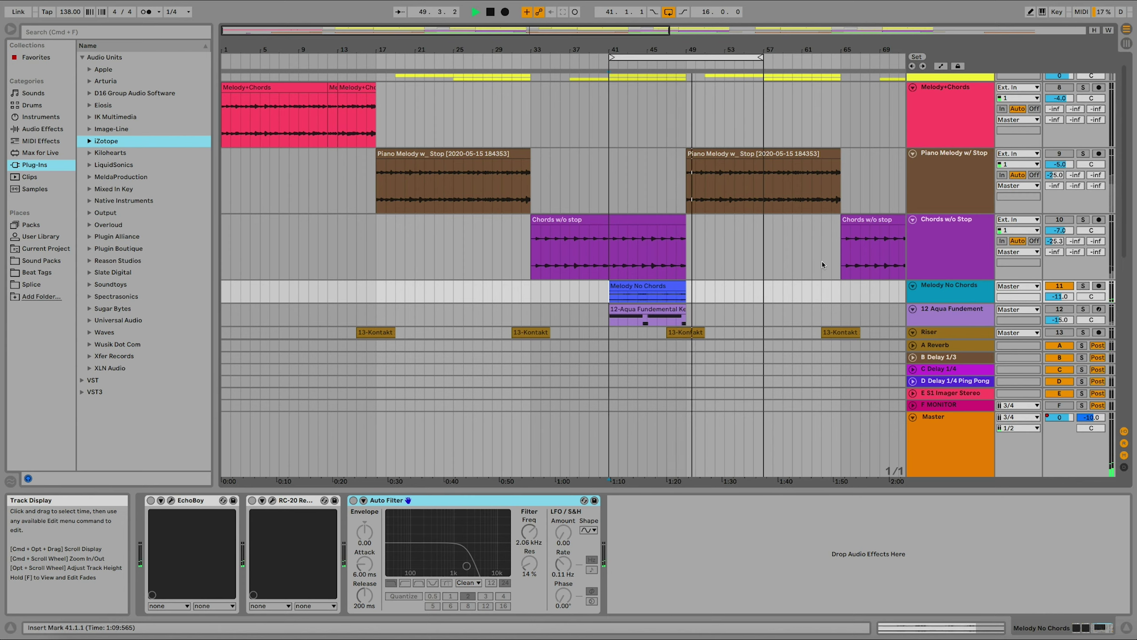
# - Stop the dry playback, re-enable EchoBoy, RC-20 and Auto Filter on Melody No Chords, and play it from bar 41
pyautogui.press('space')
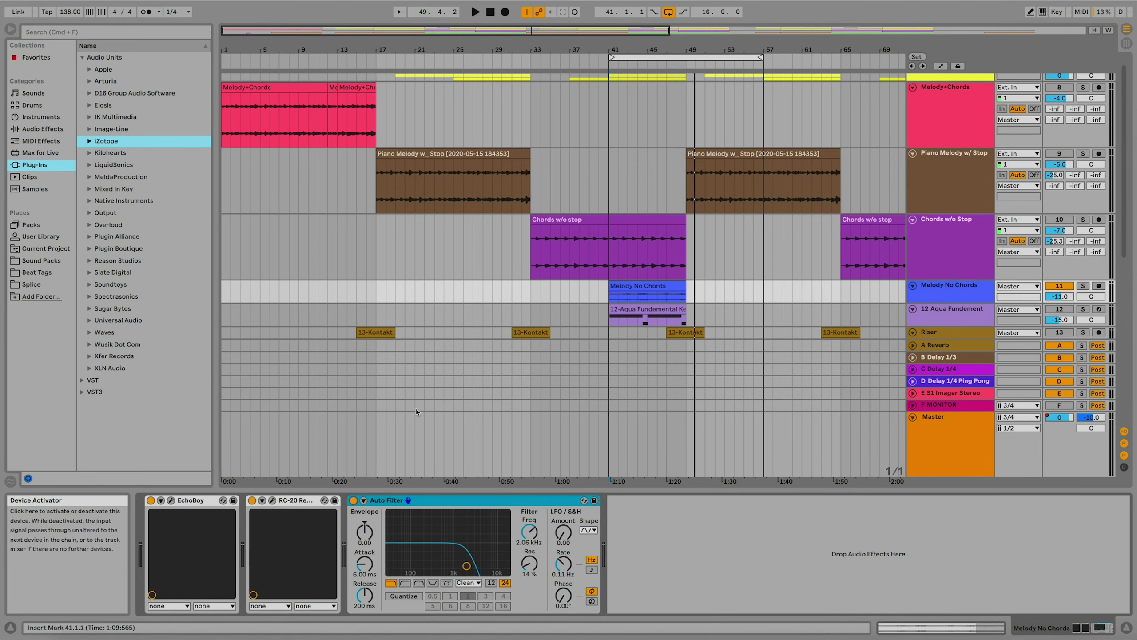
pyautogui.press('space')
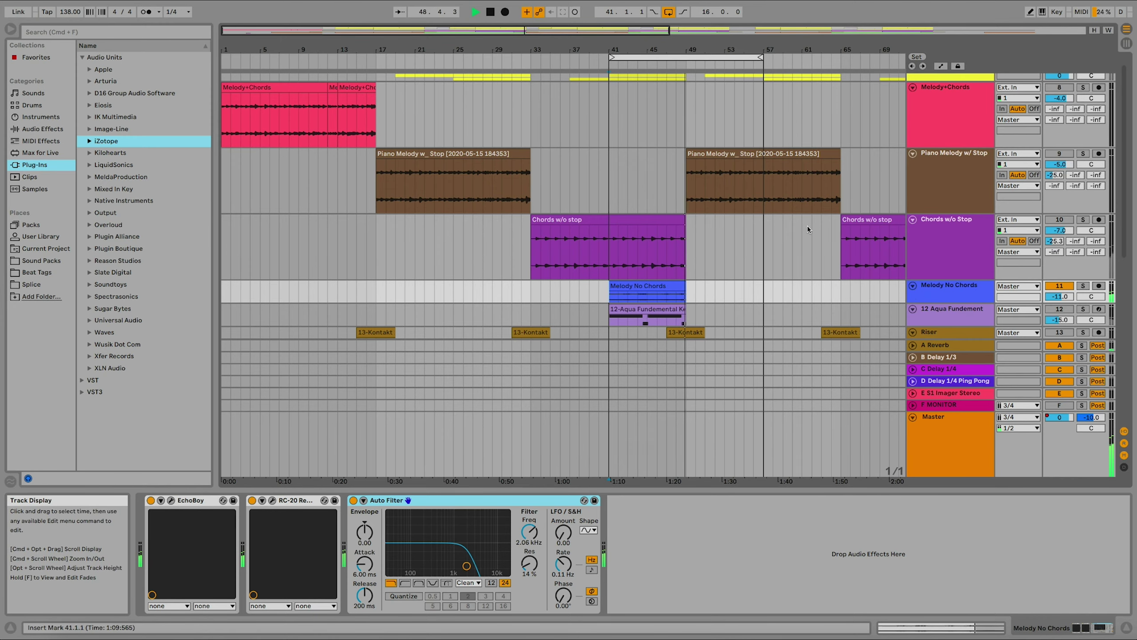
# - Audition the 12 Aqua Fundement track from bar 41 and stop playback
pyautogui.scroll(-1, 806, 226)
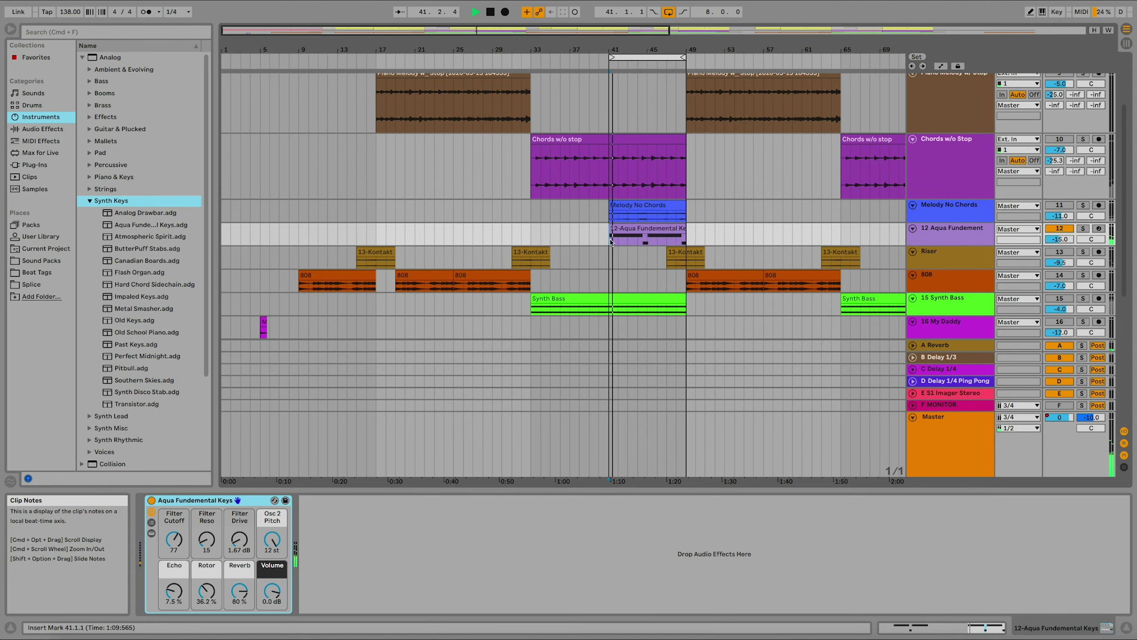
pyautogui.press('space')
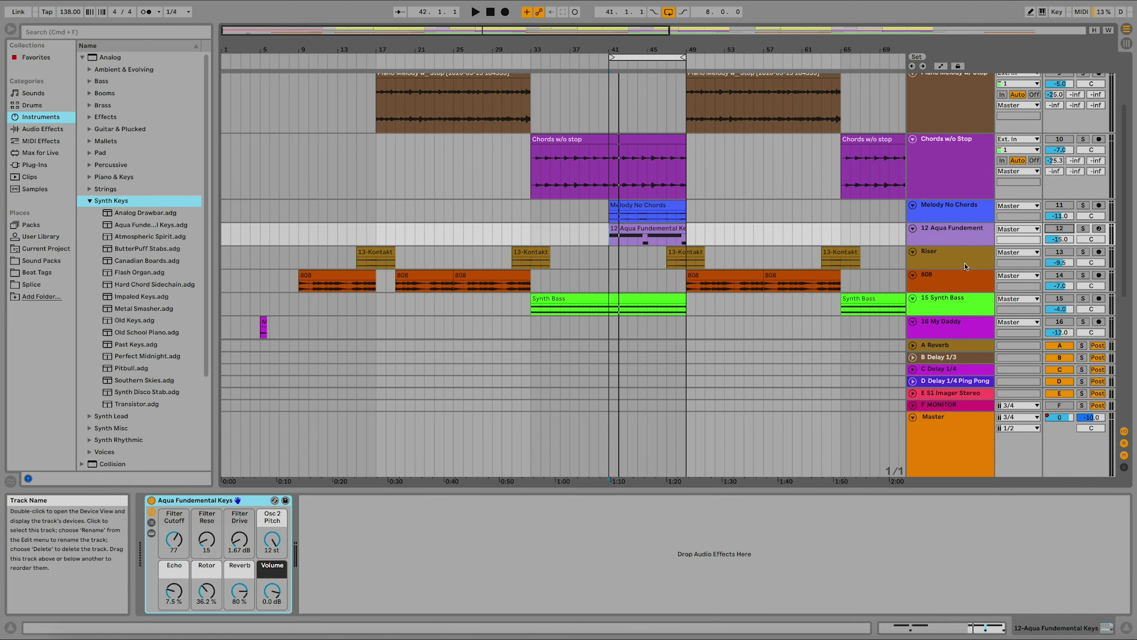
# - Activate the Riser track and audition its clip by playing from bar 31
pyautogui.click(1053, 252)
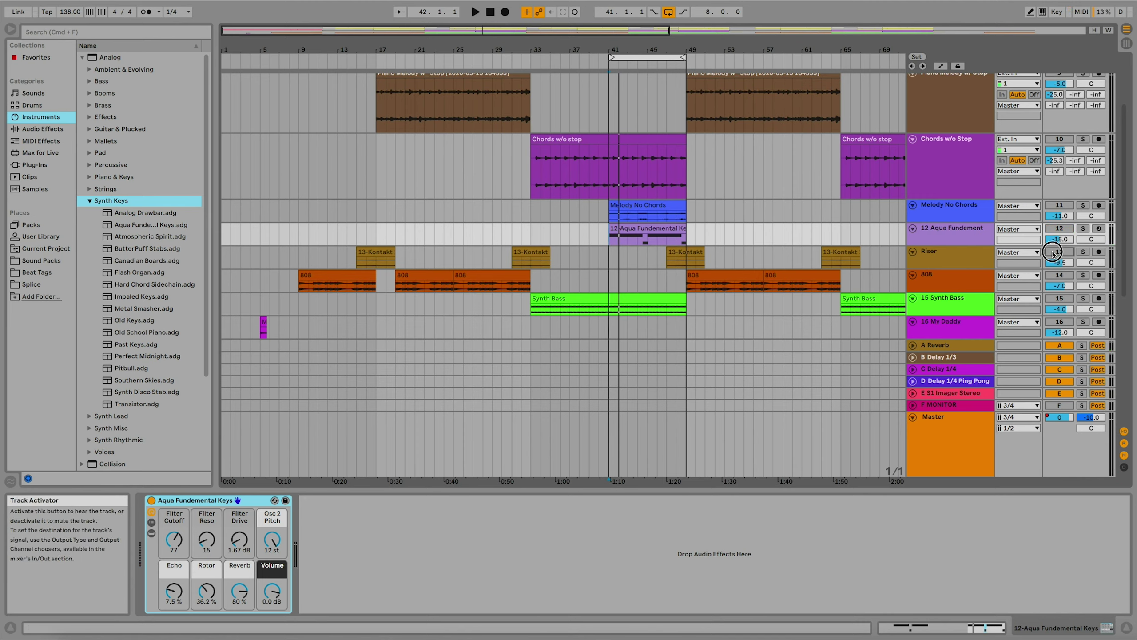
pyautogui.click(945, 262)
pyautogui.click(506, 253)
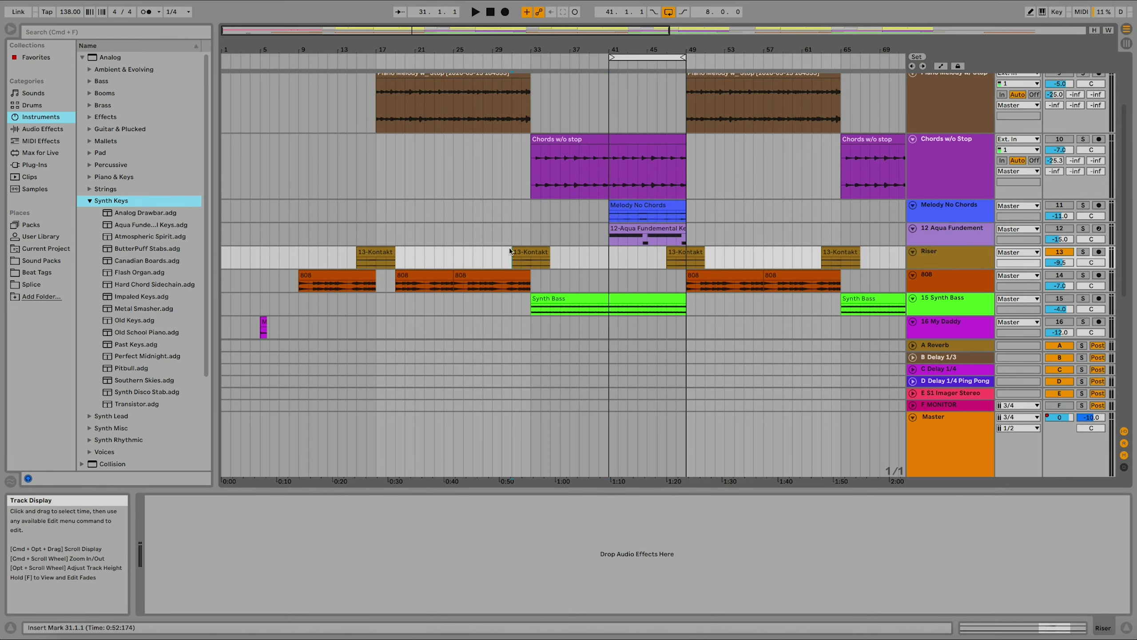
pyautogui.press('space')
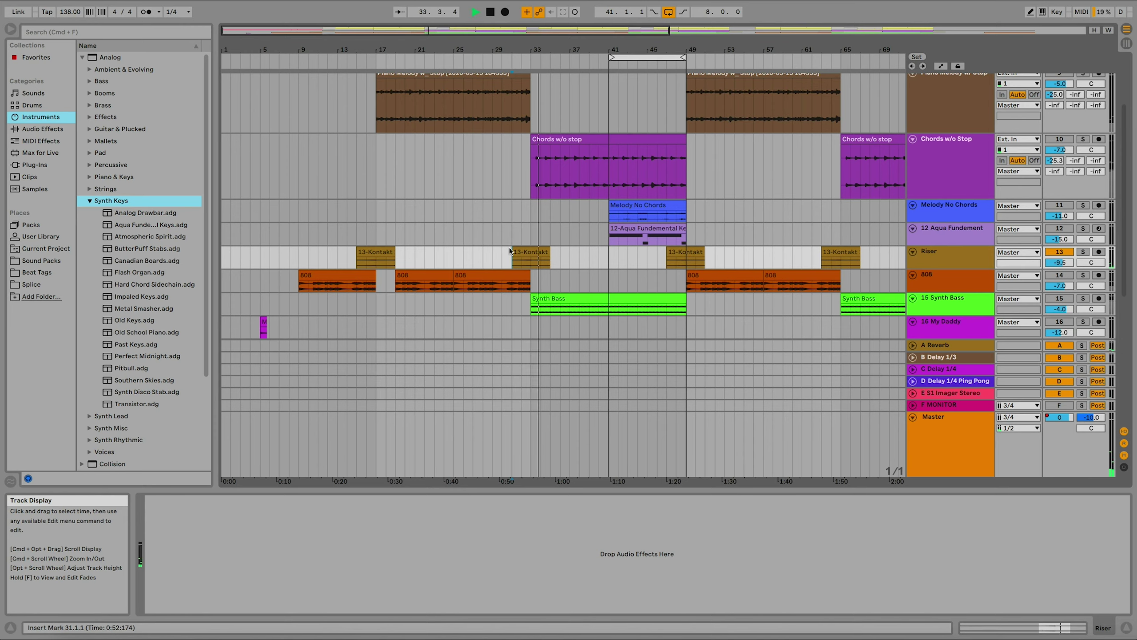
pyautogui.press('space')
# - Audition the 808 track by playing from bar 19 and stop playback
pyautogui.scroll(-2, 509, 247)
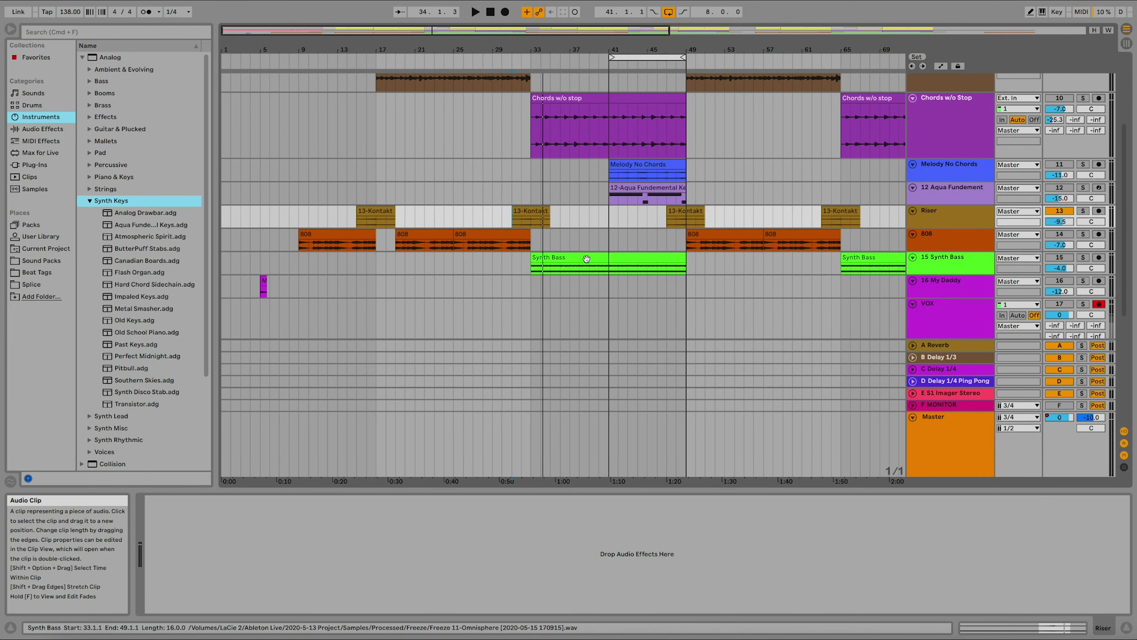
pyautogui.click(395, 246)
pyautogui.press('space')
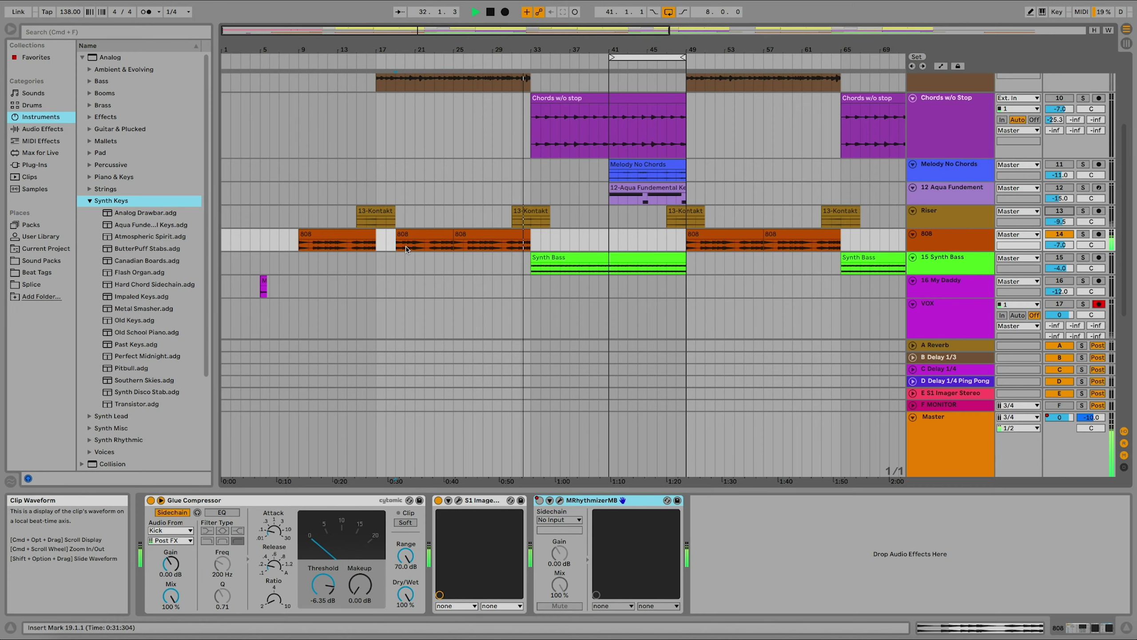
pyautogui.press('space')
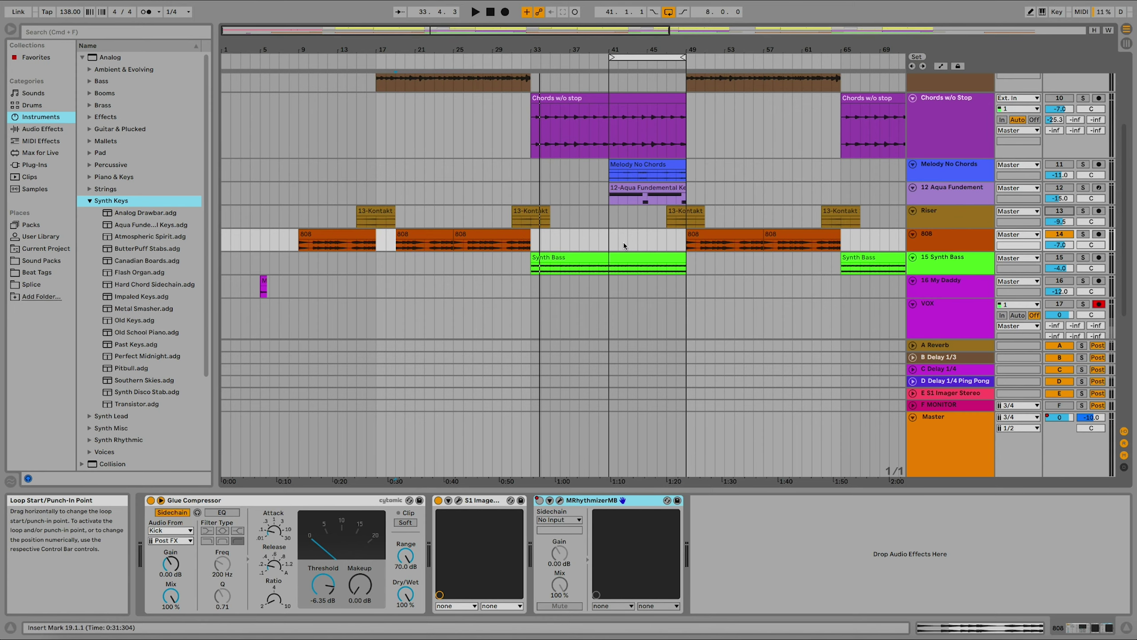
# - Play the Synth Bass clip looped over bars 33 to 49 and inspect its RBass settings
pyautogui.click(624, 264)
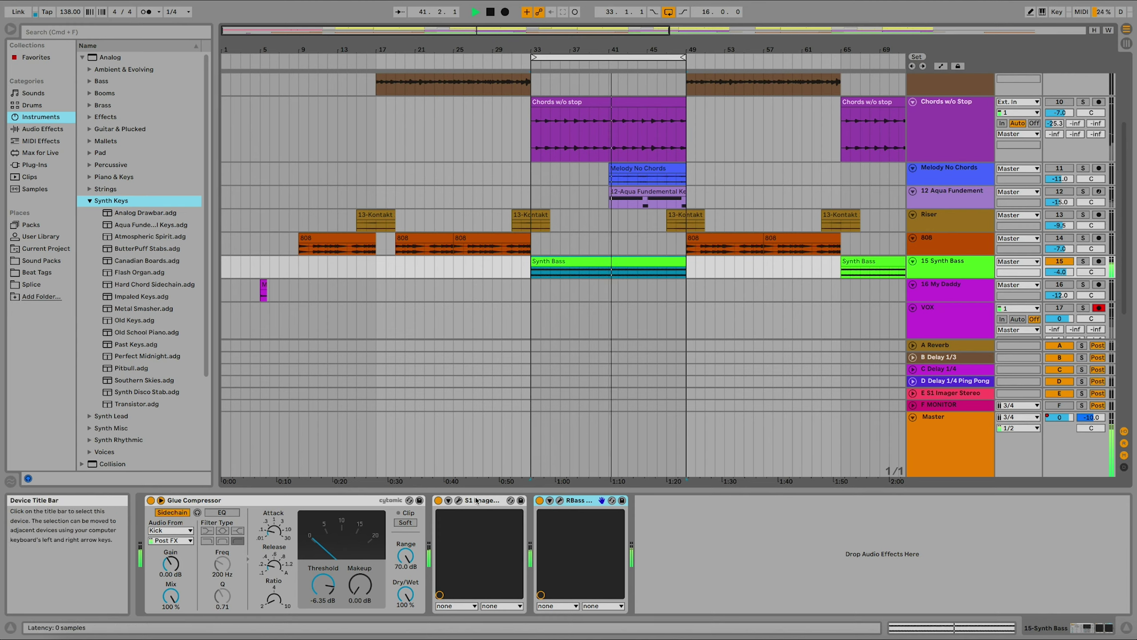
pyautogui.click(560, 500)
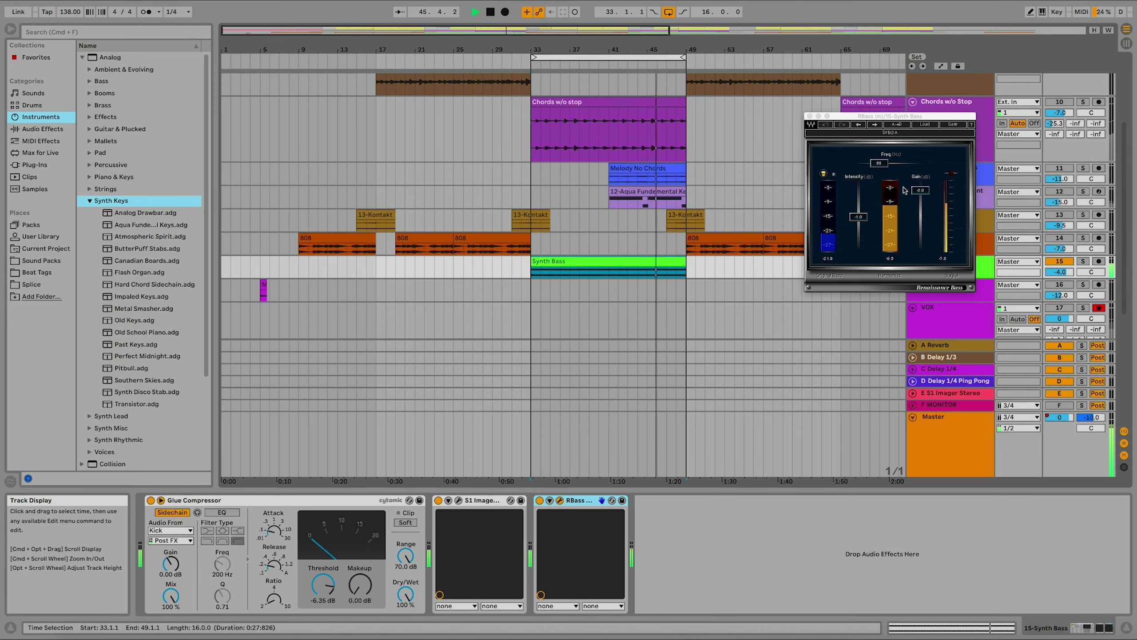
pyautogui.click(809, 116)
# - Slightly adjust the stereo width in the S1 Imager on the Synth Bass track
pyautogui.click(459, 500)
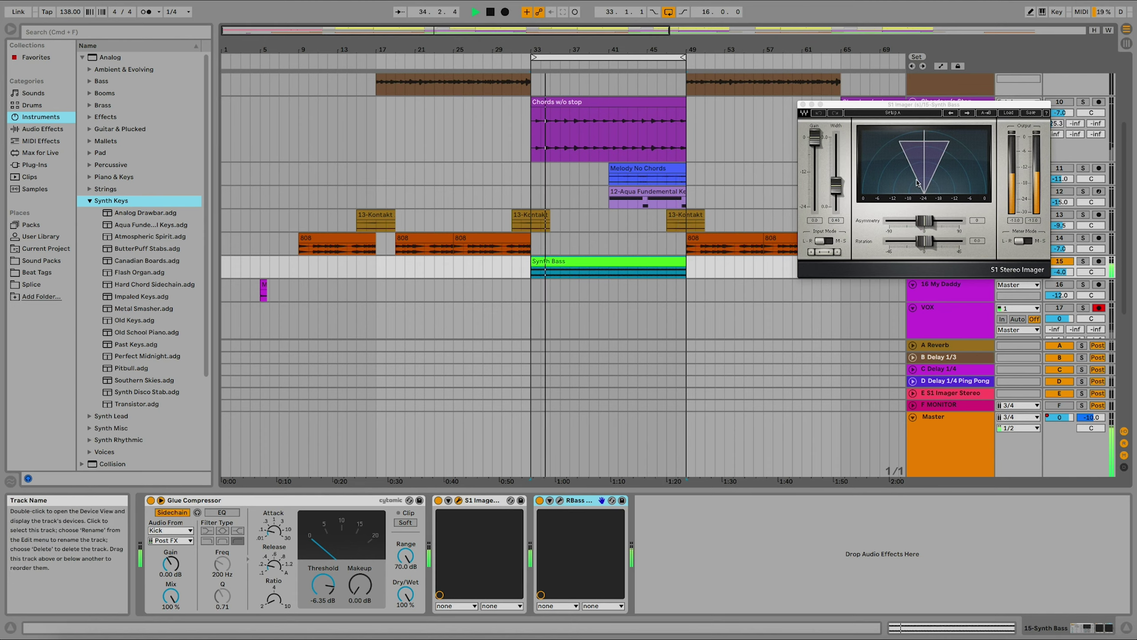
pyautogui.moveTo(836, 186)
pyautogui.mouseDown()
pyautogui.moveTo(837, 171)
pyautogui.moveTo(837, 184)
pyautogui.mouseUp()
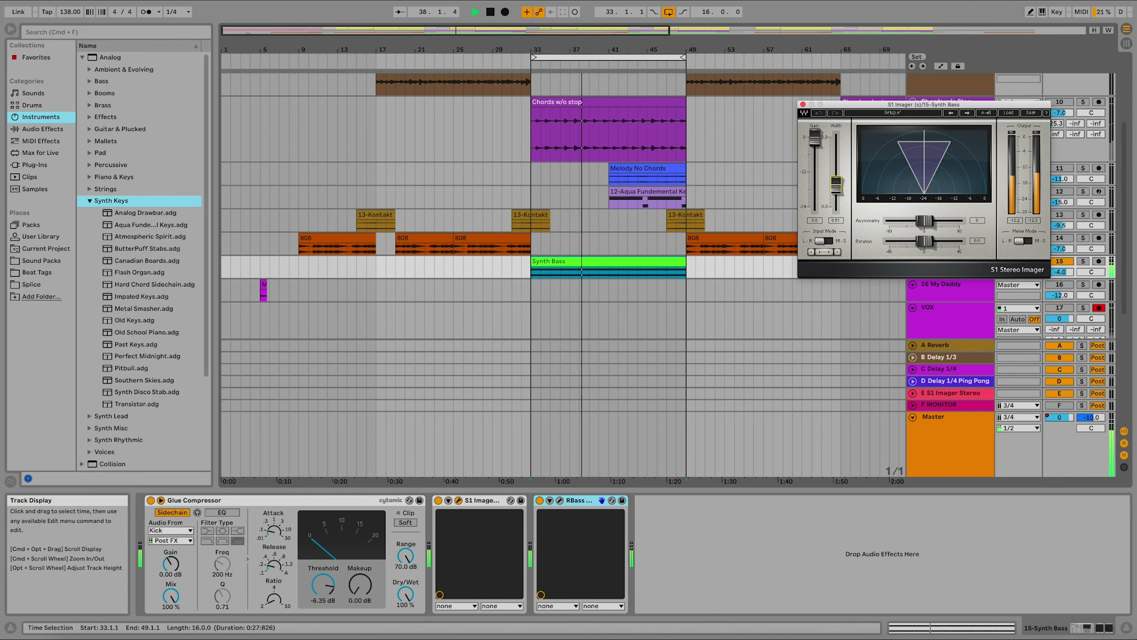
# - Bypass and re-enable RBass on the Synth Bass track to compare the sound, and stop playback
pyautogui.click(540, 500)
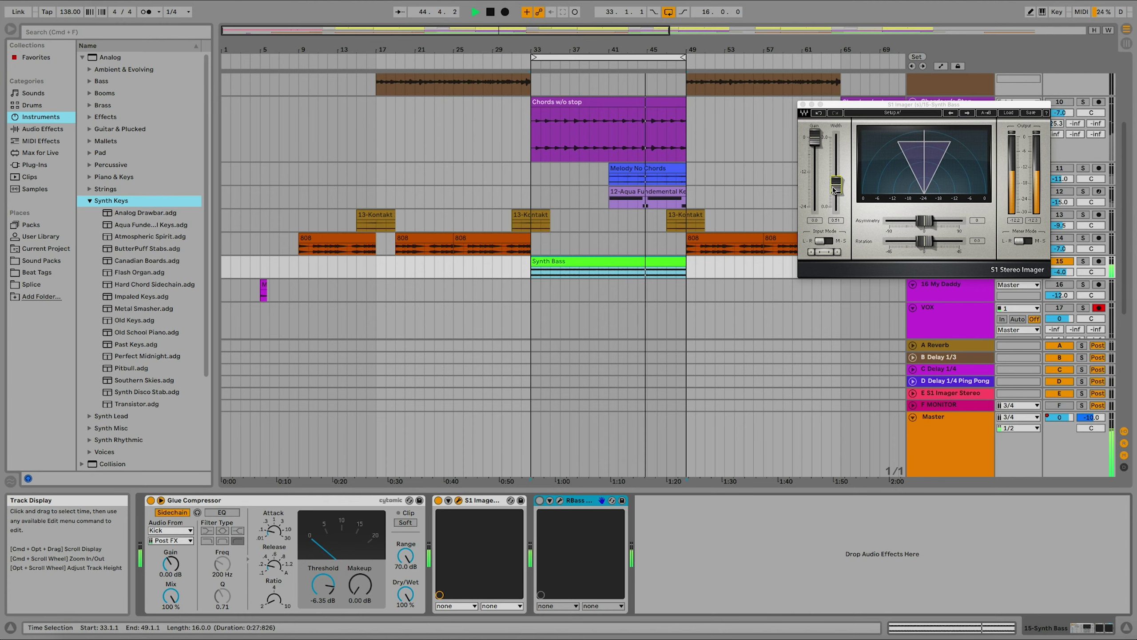
pyautogui.click(539, 502)
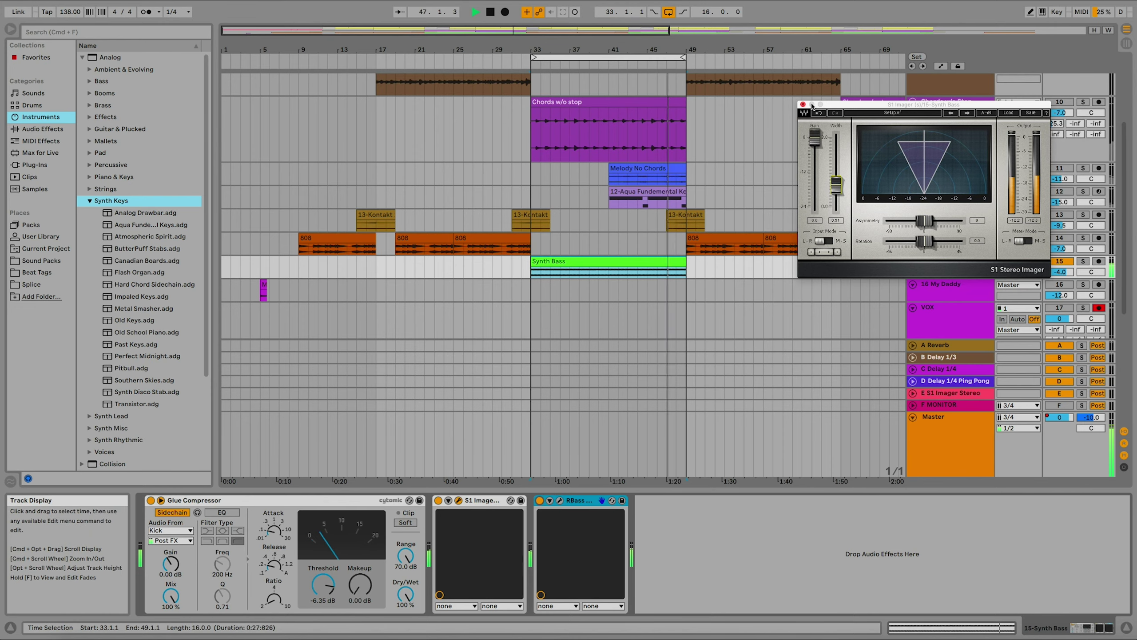
pyautogui.click(804, 104)
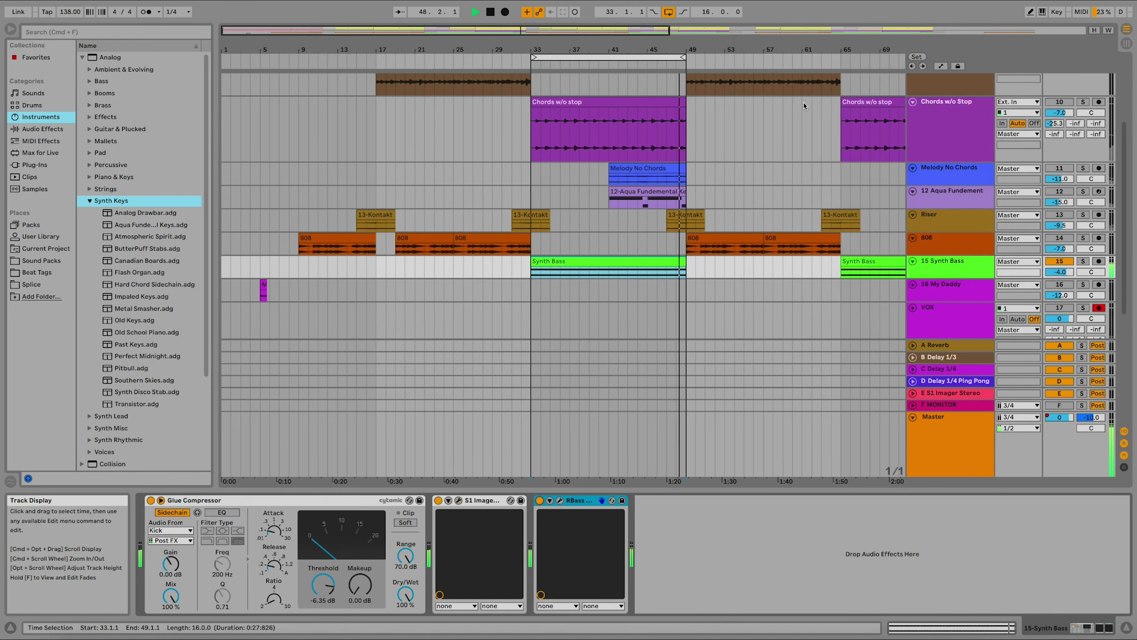
pyautogui.scroll(-2, 563, 283)
pyautogui.press('space')
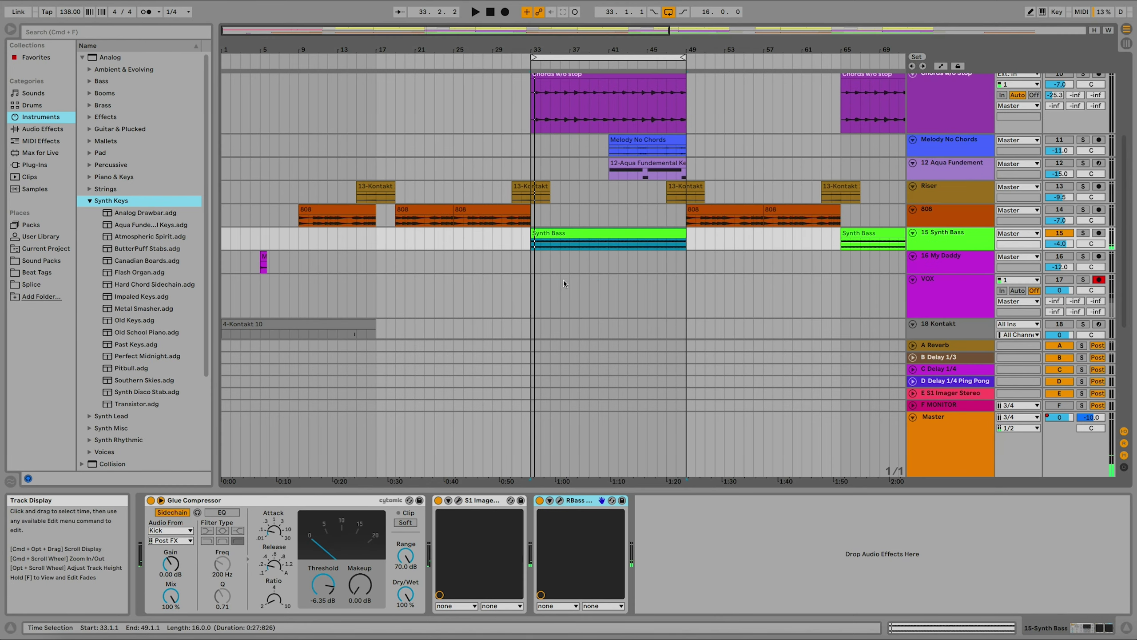
# - Deactivate the Synth Bass track, activate 16 My Daddy, and audition its clip from bar 4
pyautogui.click(252, 267)
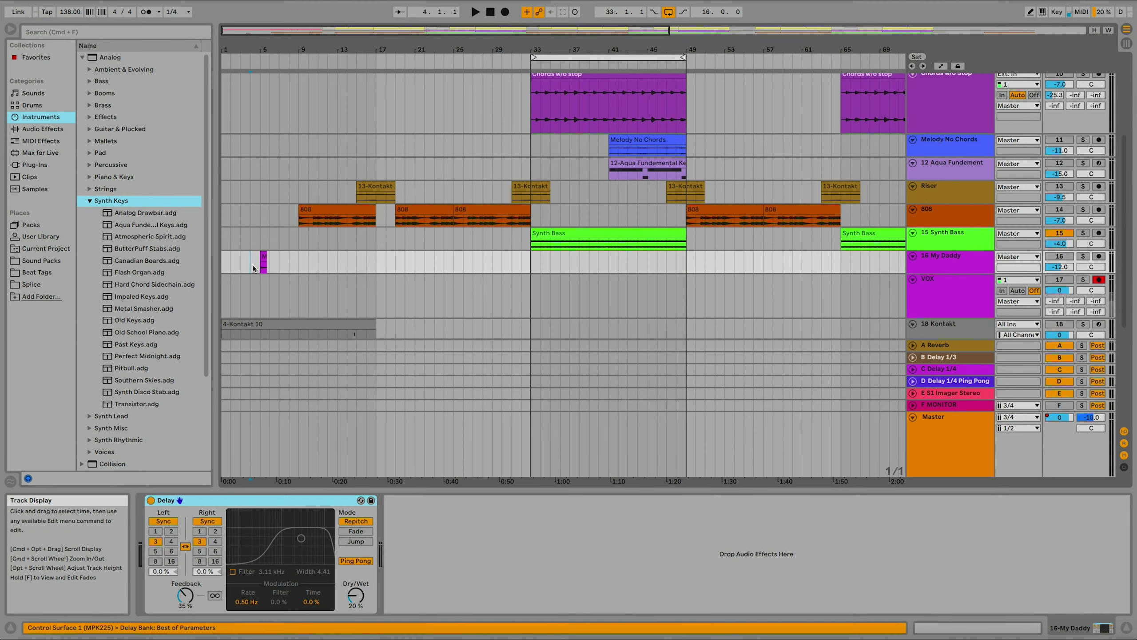
pyautogui.click(1060, 233)
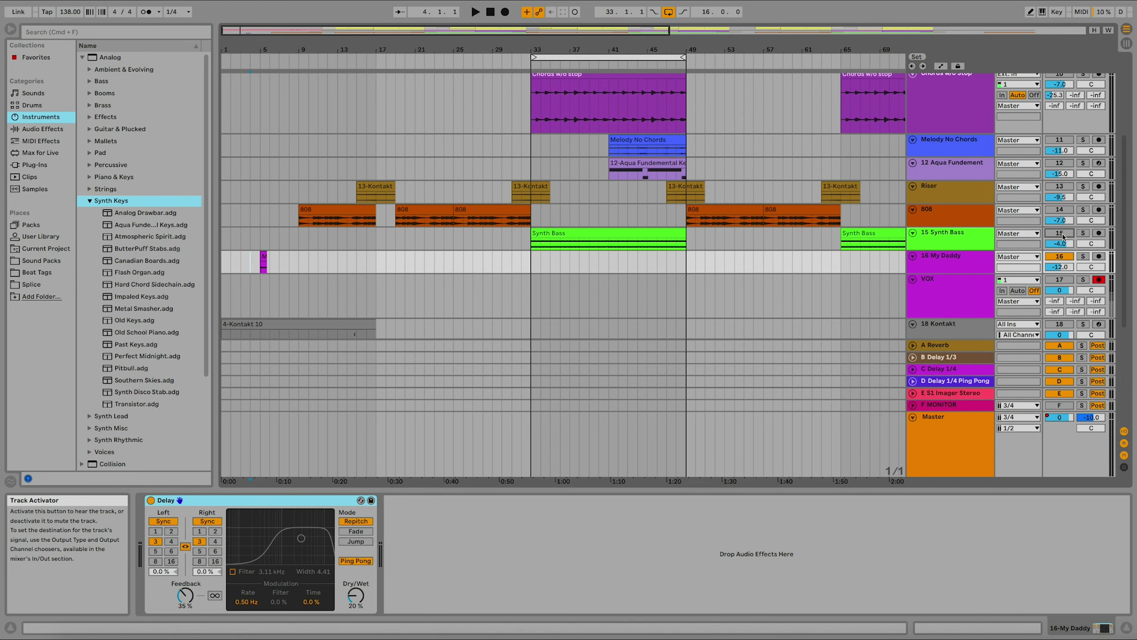
pyautogui.press('space')
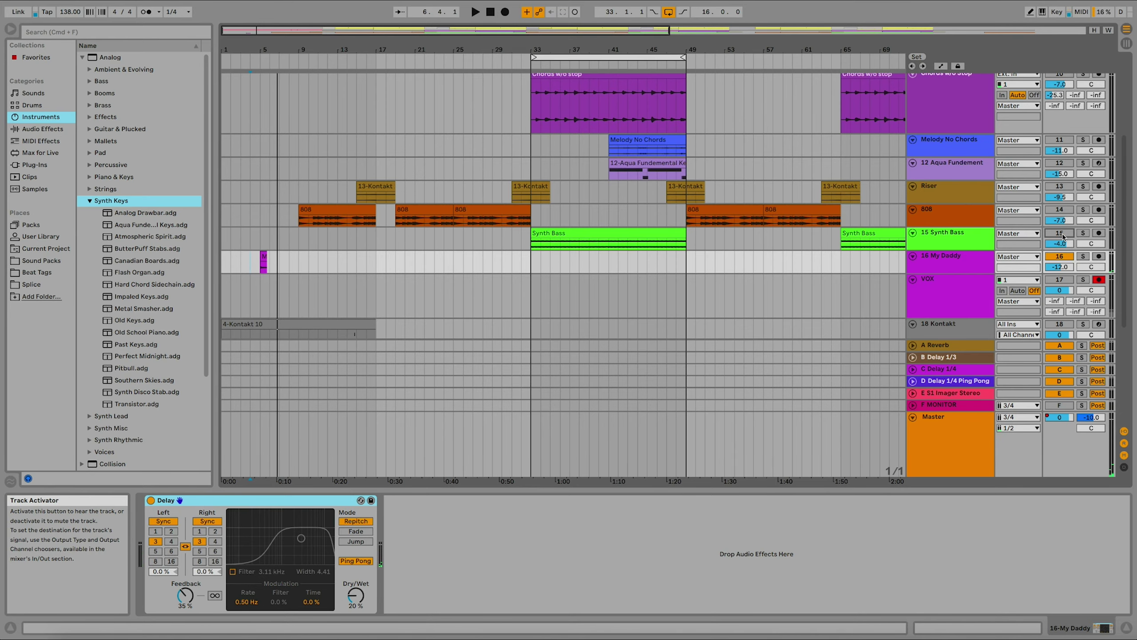
pyautogui.scroll(-3, 965, 205)
pyautogui.scroll(-1, 965, 204)
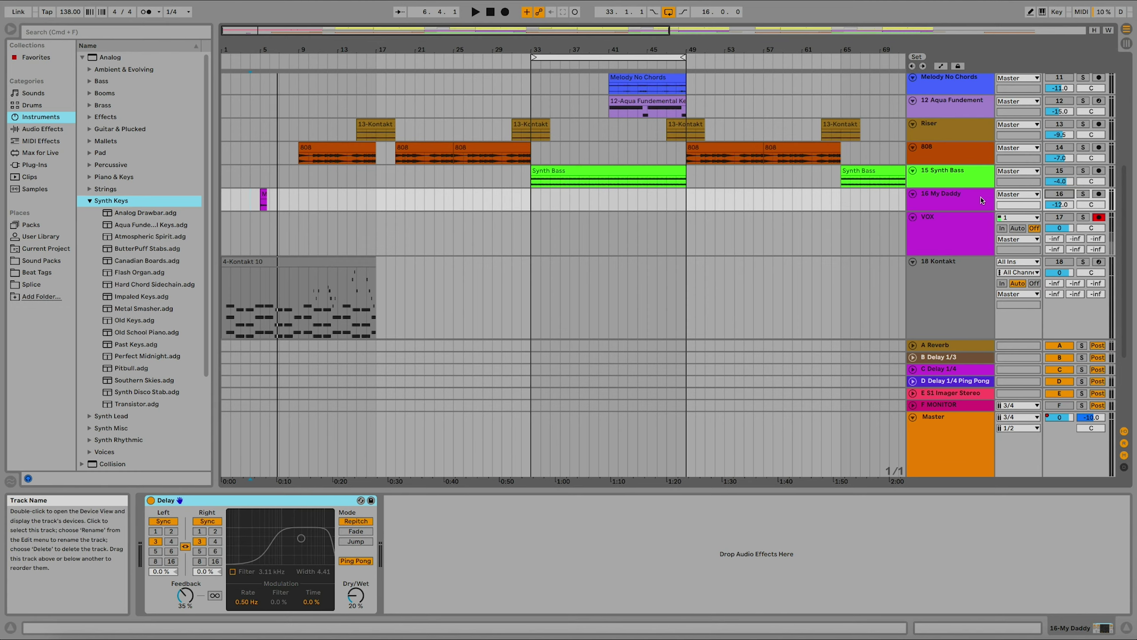
# - Return to the drum tracks and find Auto Pan among the audio effects in the browser
pyautogui.scroll(10, 967, 144)
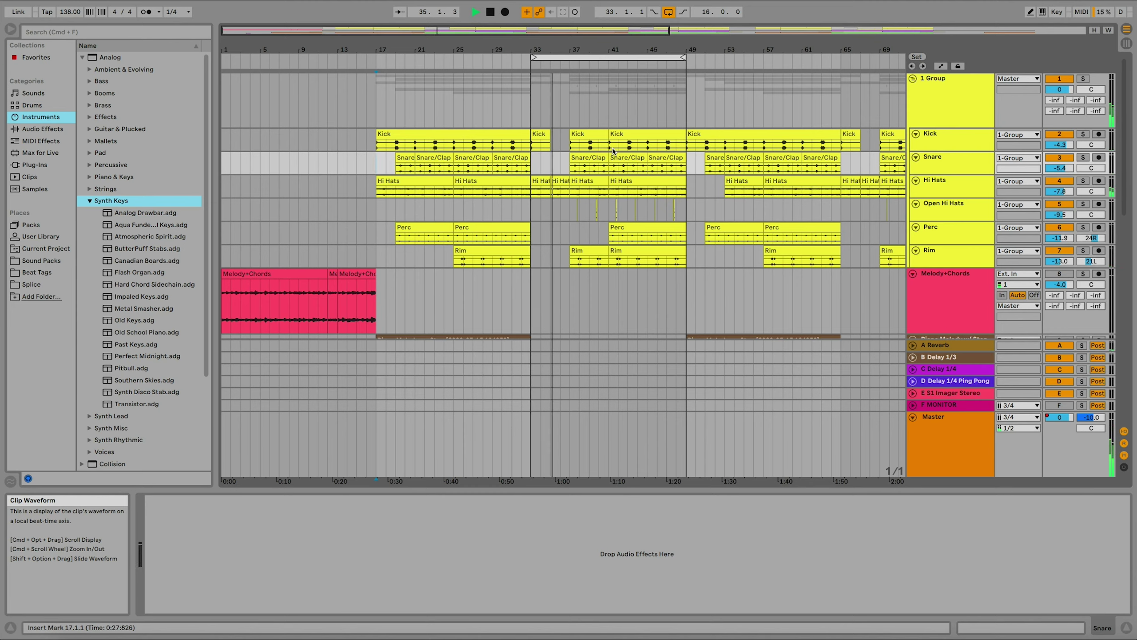
pyautogui.click(43, 129)
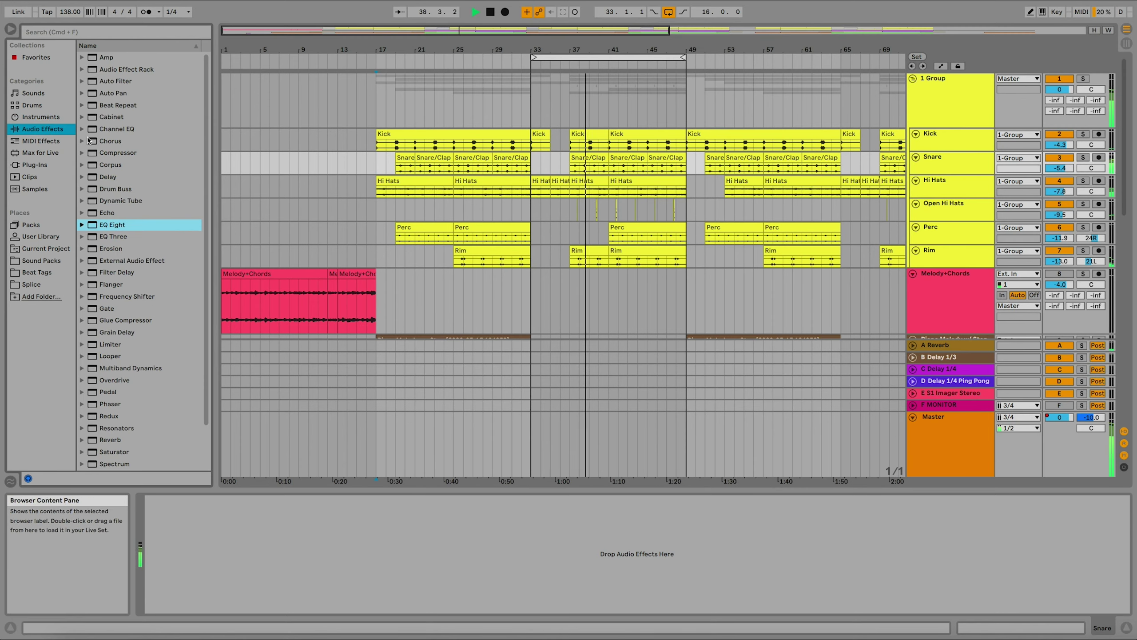
pyautogui.click(107, 93)
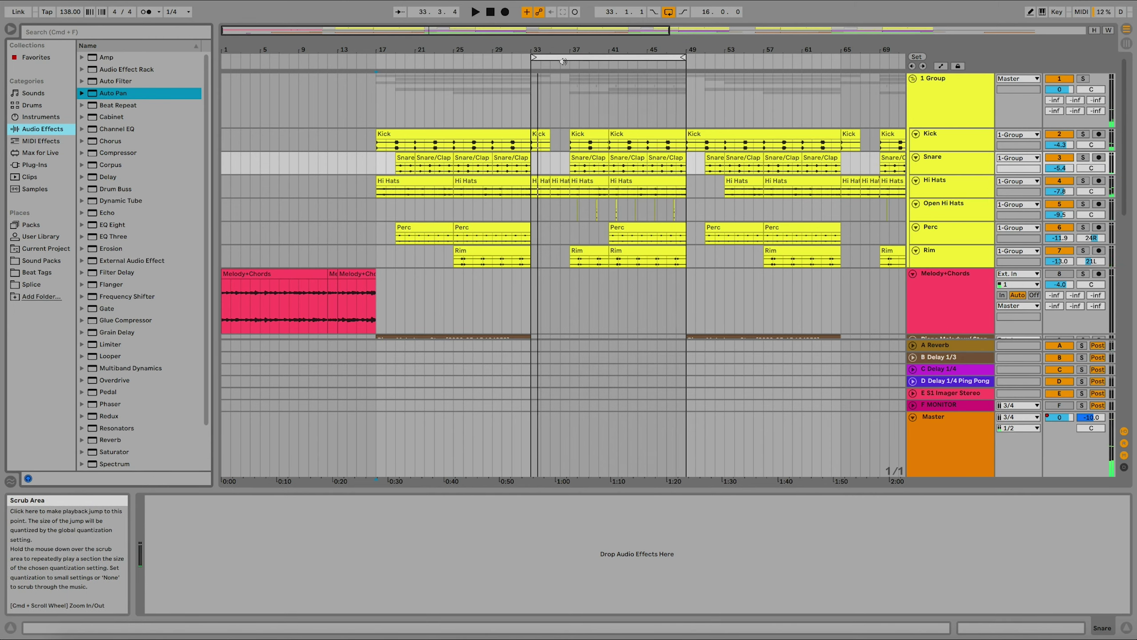
# - Extend the loop start back to bar 1 and select the Hi Hats track to show its effects
pyautogui.moveTo(536, 57); pyautogui.dragTo(224, 58)
pyautogui.press('Down')
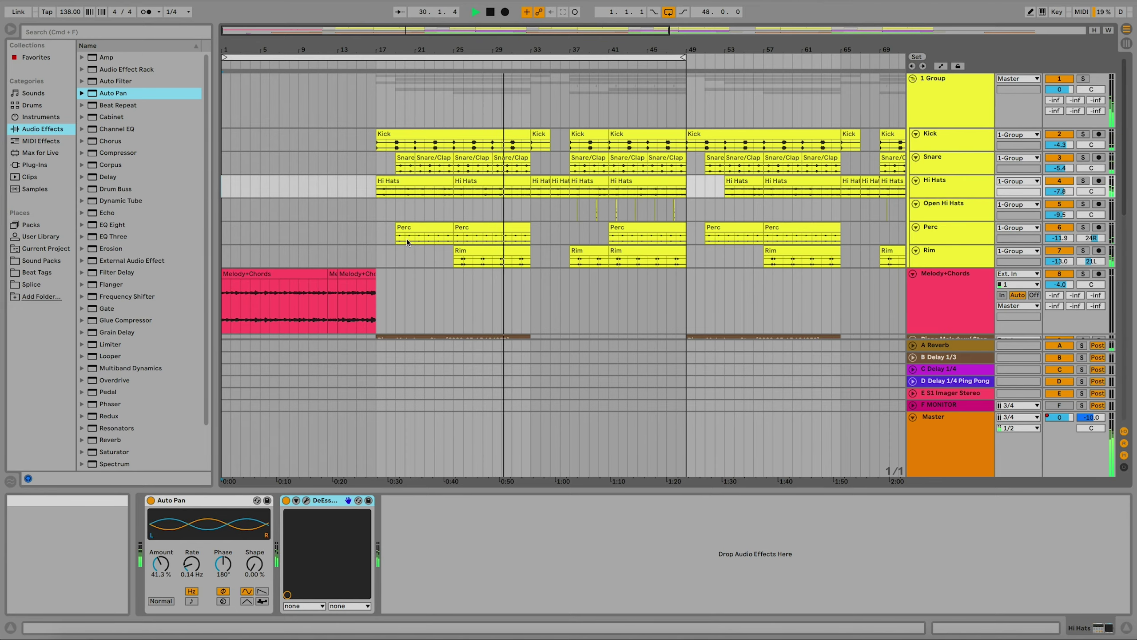
# - Review the drum, melody and bass clip layout across the arrangement during playback, and stop playback
pyautogui.scroll(-10, 406, 240)
pyautogui.scroll(10, 406, 240)
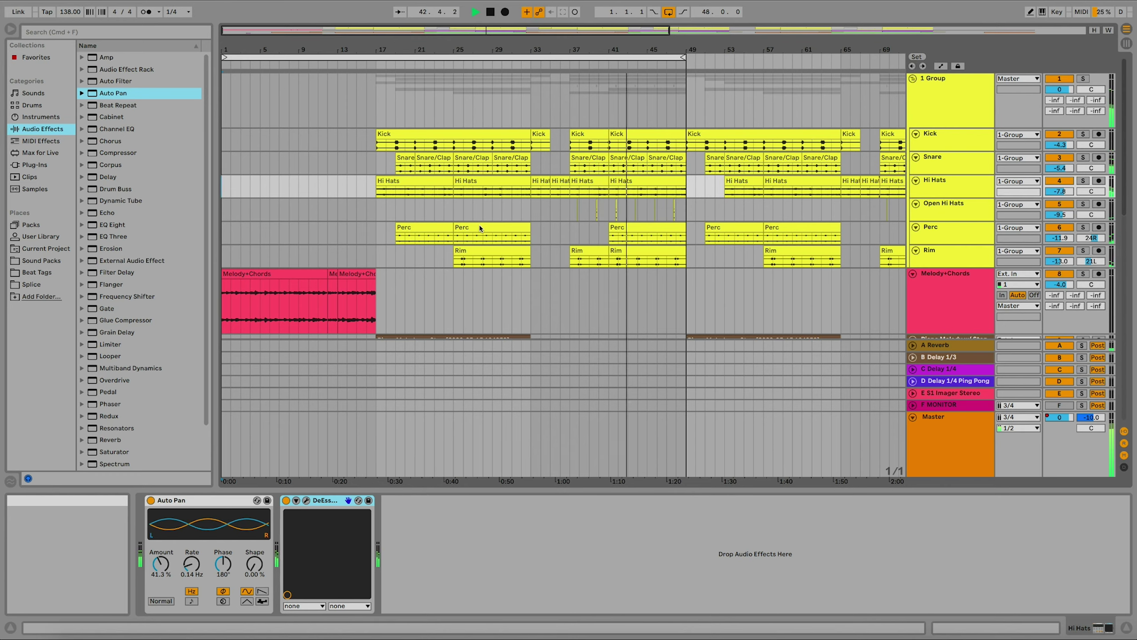
pyautogui.hscroll(10, 516, 215)
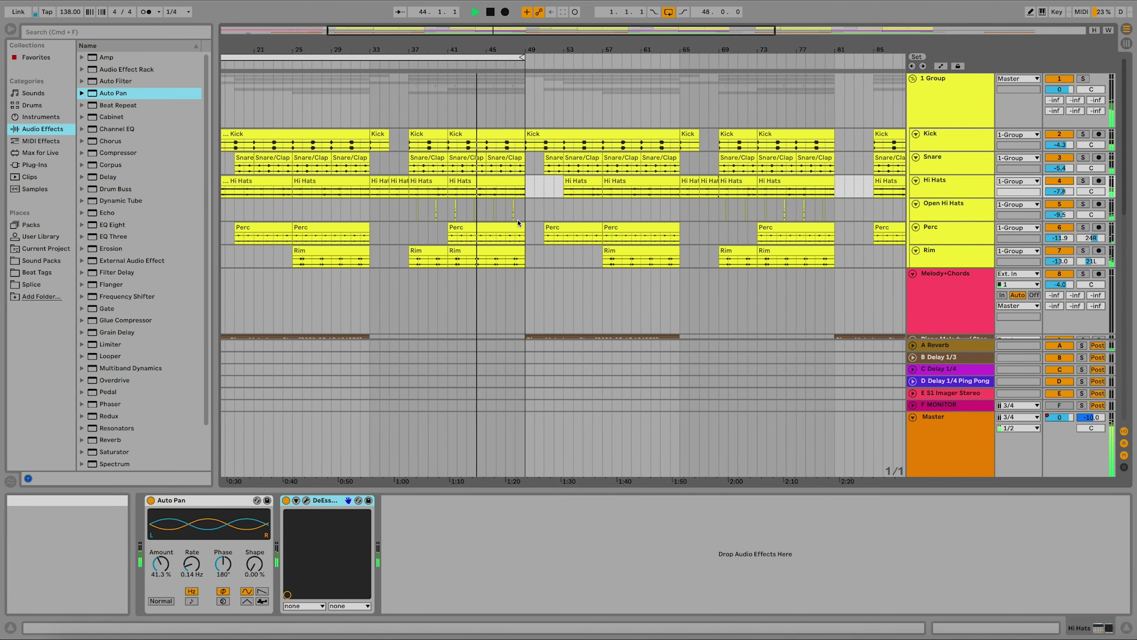
pyautogui.hscroll(4, 517, 219)
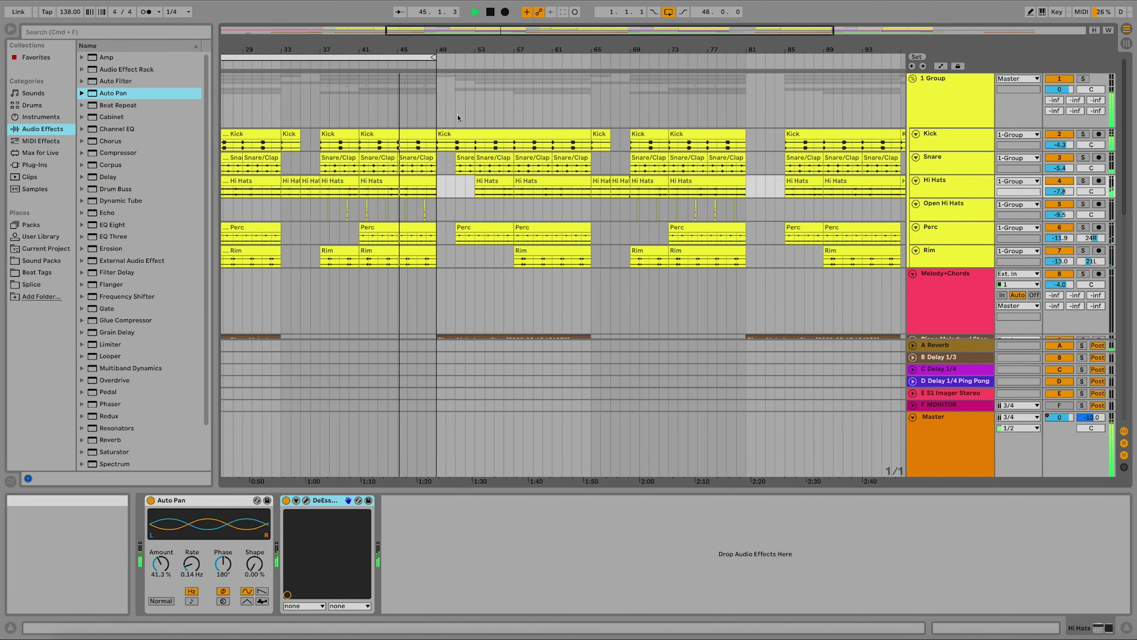
pyautogui.scroll(-1, 851, 295)
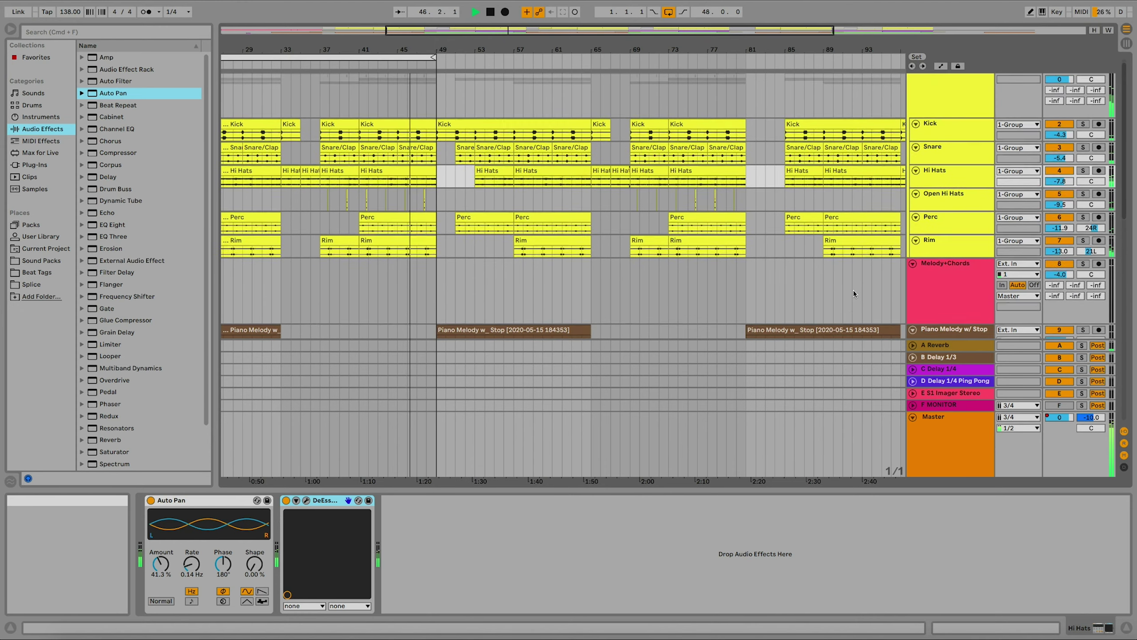
pyautogui.scroll(-1, 853, 290)
pyautogui.scroll(-10, 767, 256)
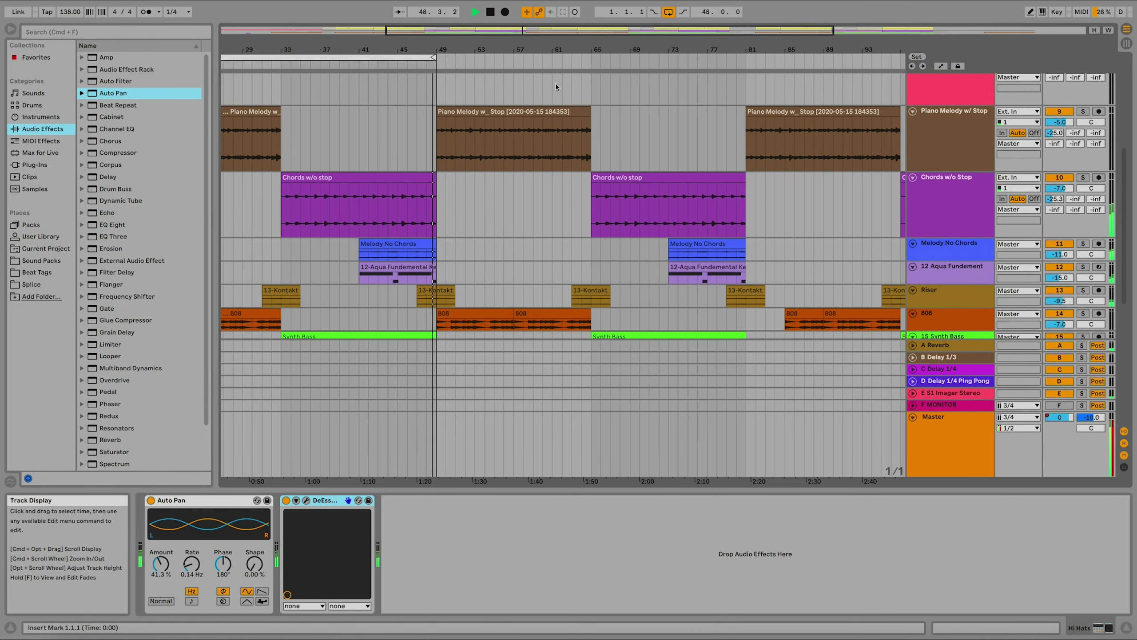
pyautogui.press('space')
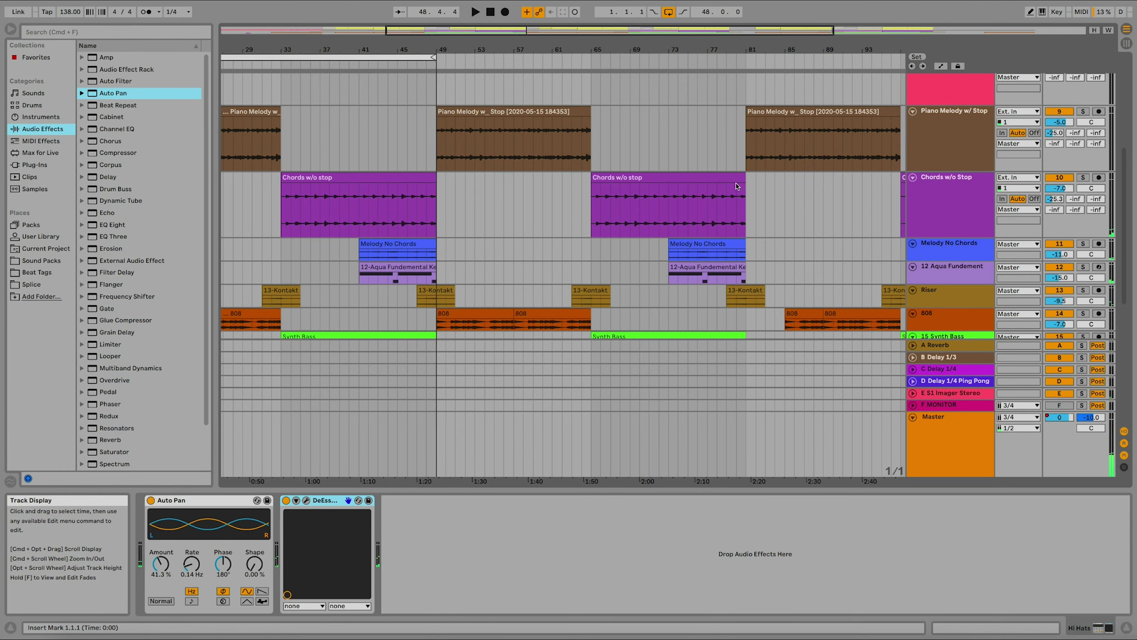
# - Show the effects chain of the Melody No Chords track
pyautogui.click(947, 249)
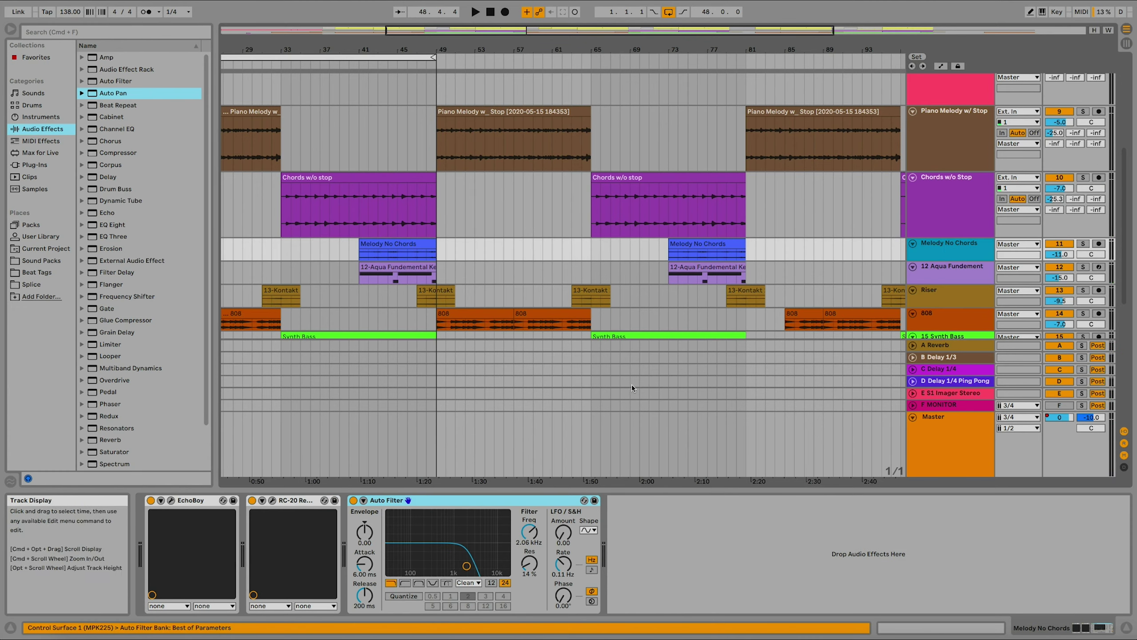